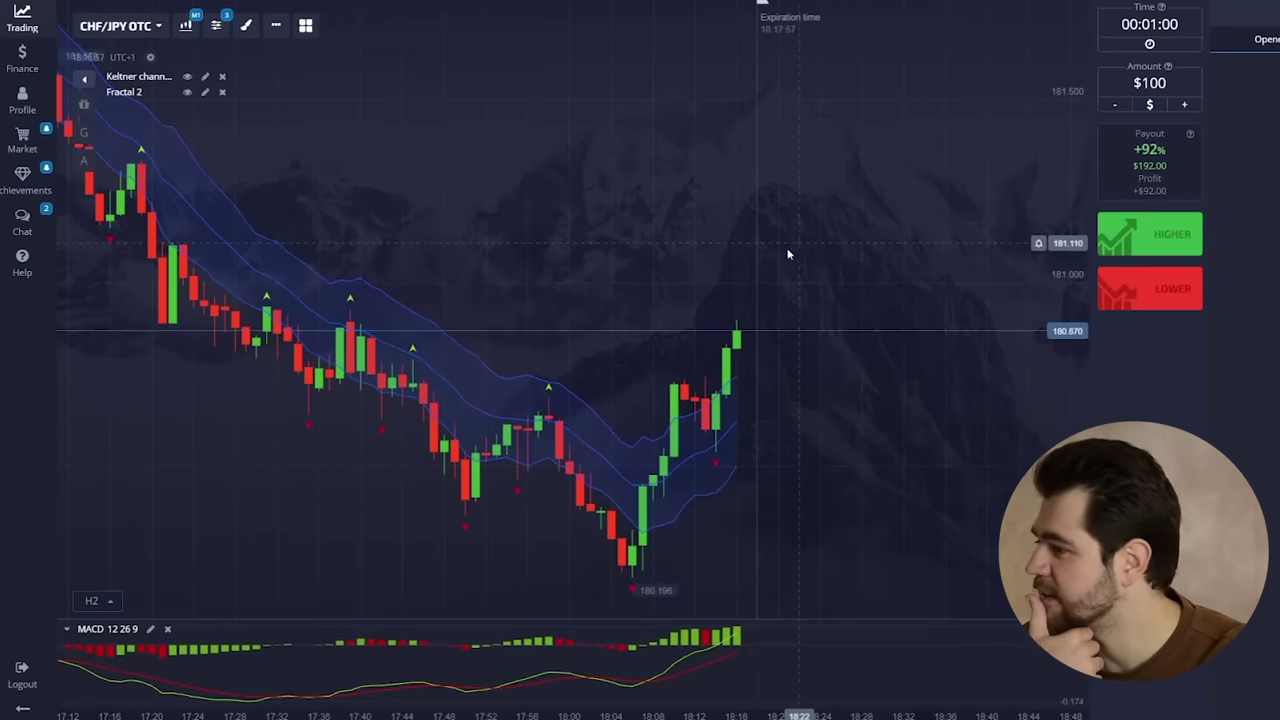
# Open a $100 LOWER trade on CHF/JPY OTC with a one-minute expiration.
pyautogui.click(1160, 243)
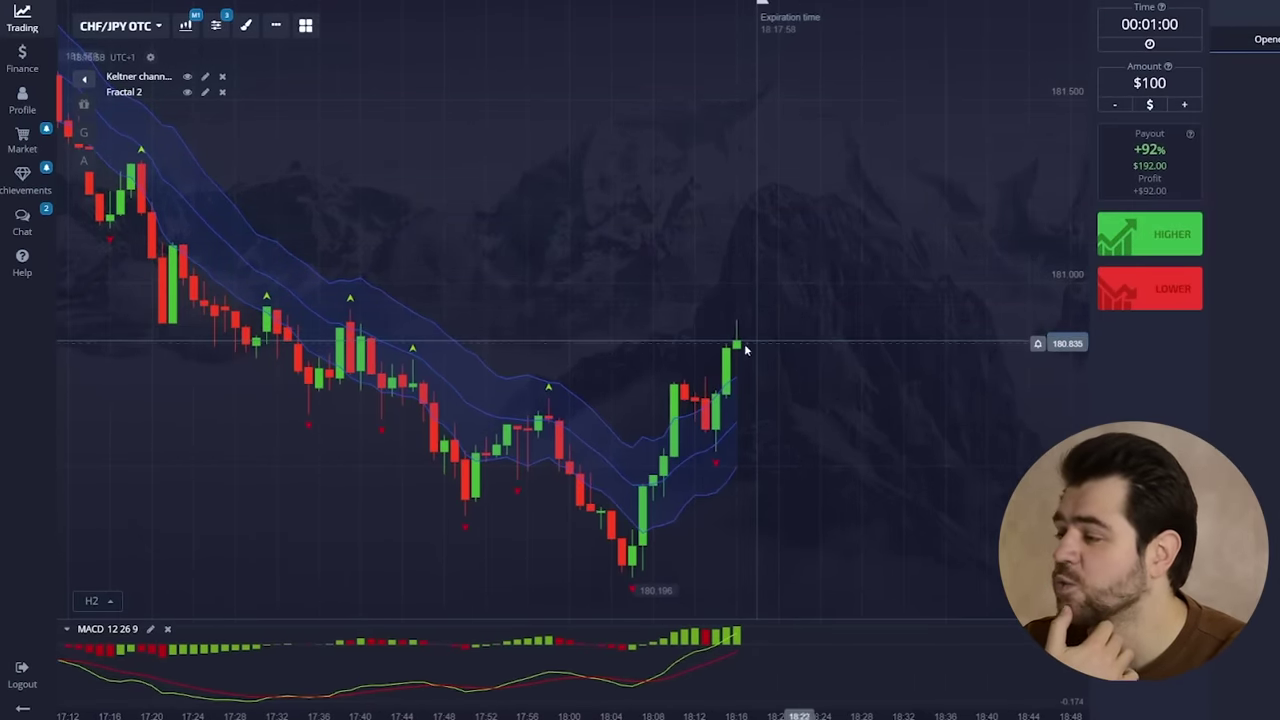
pyautogui.scroll(-5, 705, 391)
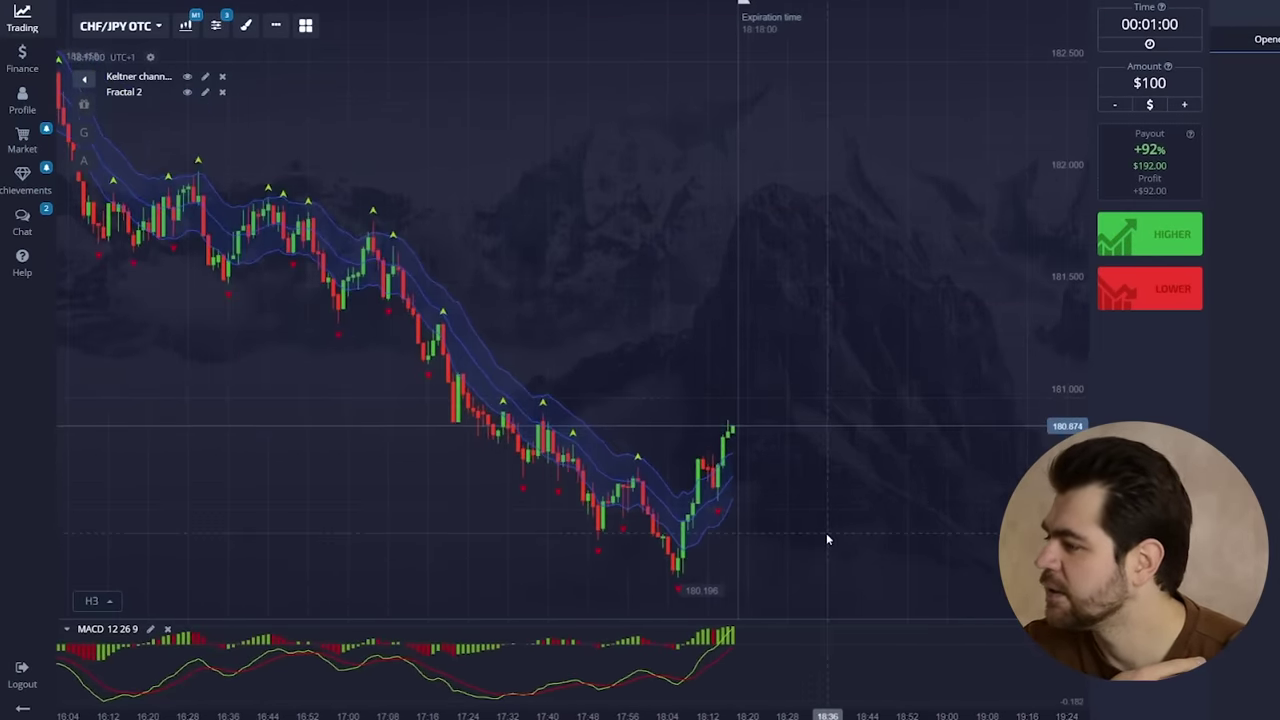
pyautogui.scroll(3, 866, 425)
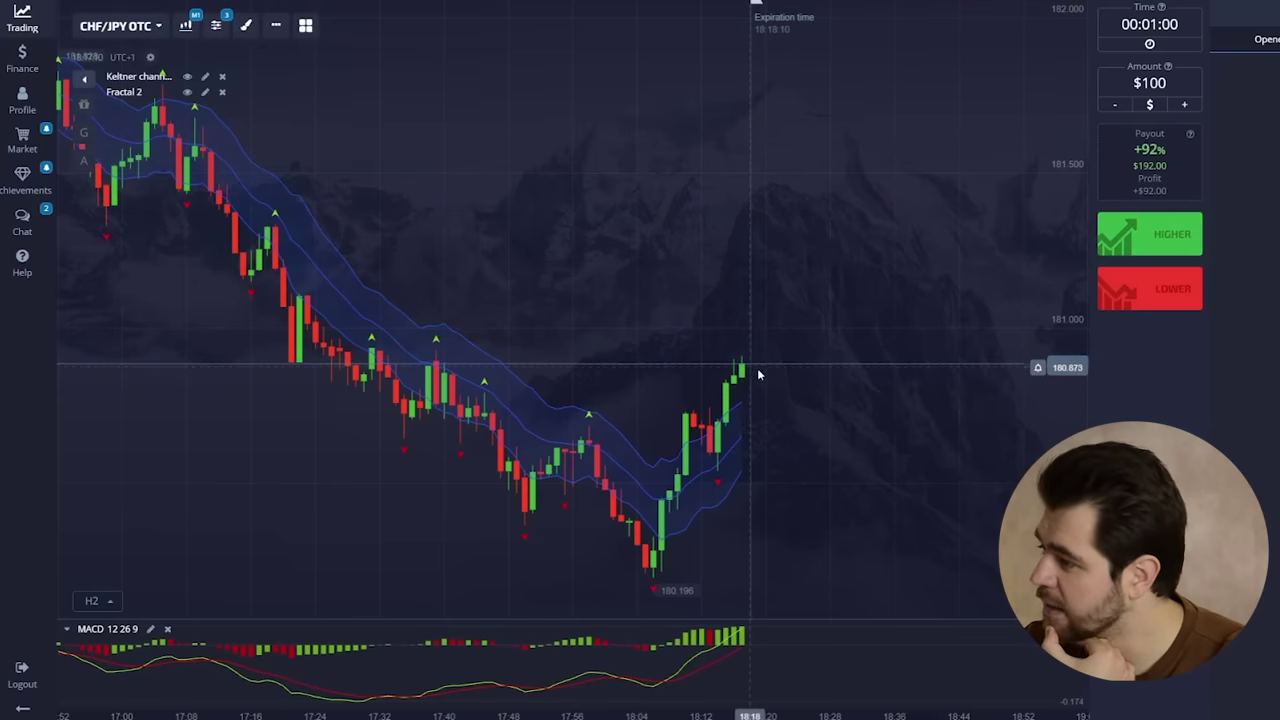
pyautogui.scroll(-1, 761, 371)
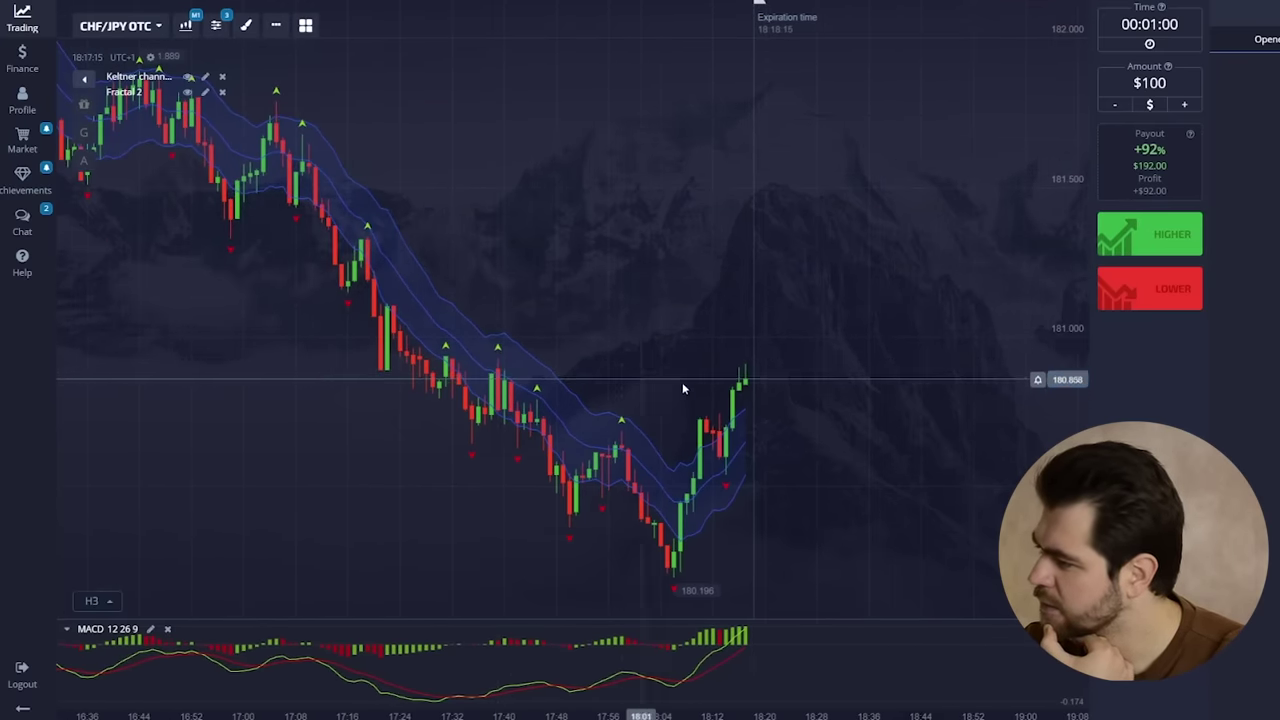
pyautogui.scroll(2, 720, 392)
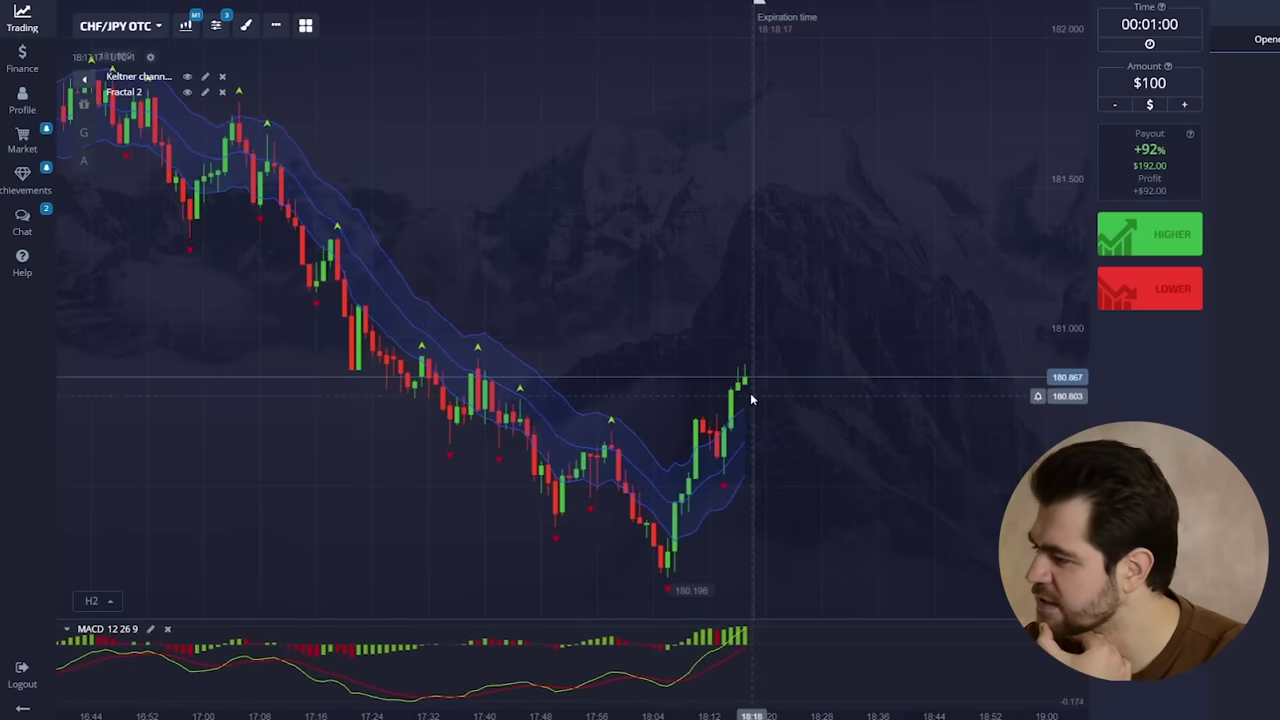
pyautogui.click(1173, 288)
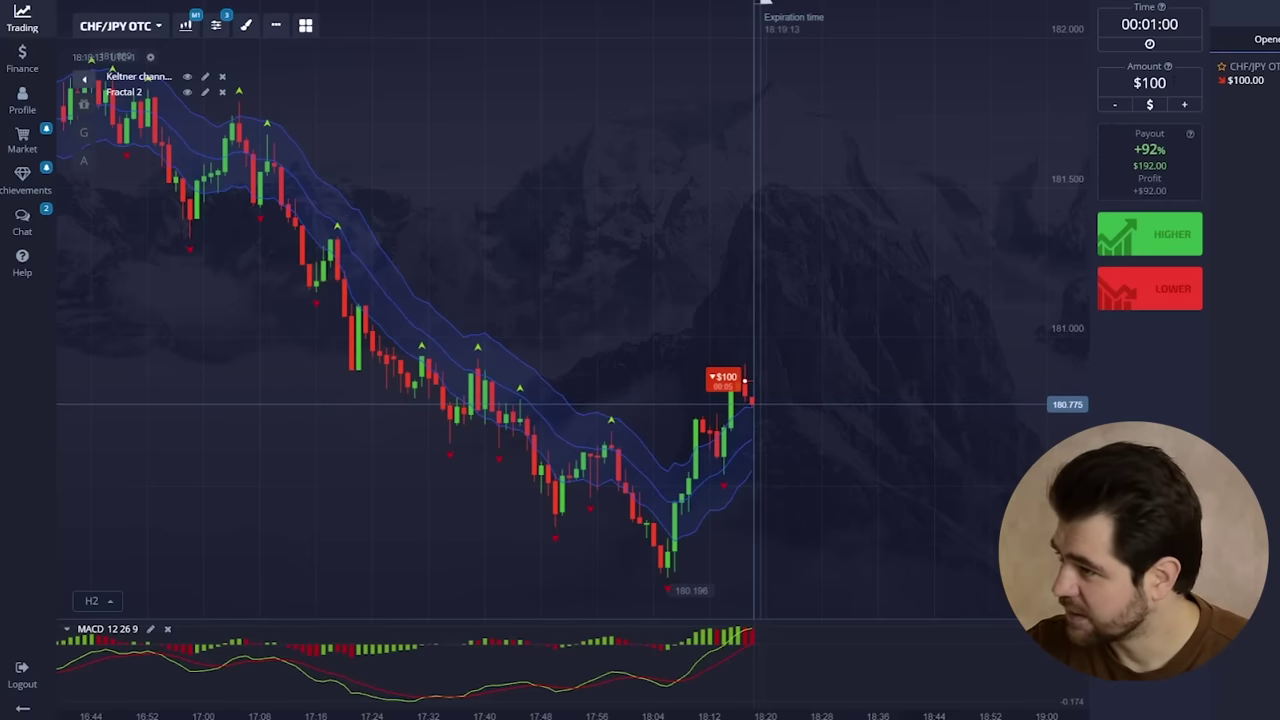
# Set the trade amount to $192.
pyautogui.scroll(3, 774, 417)
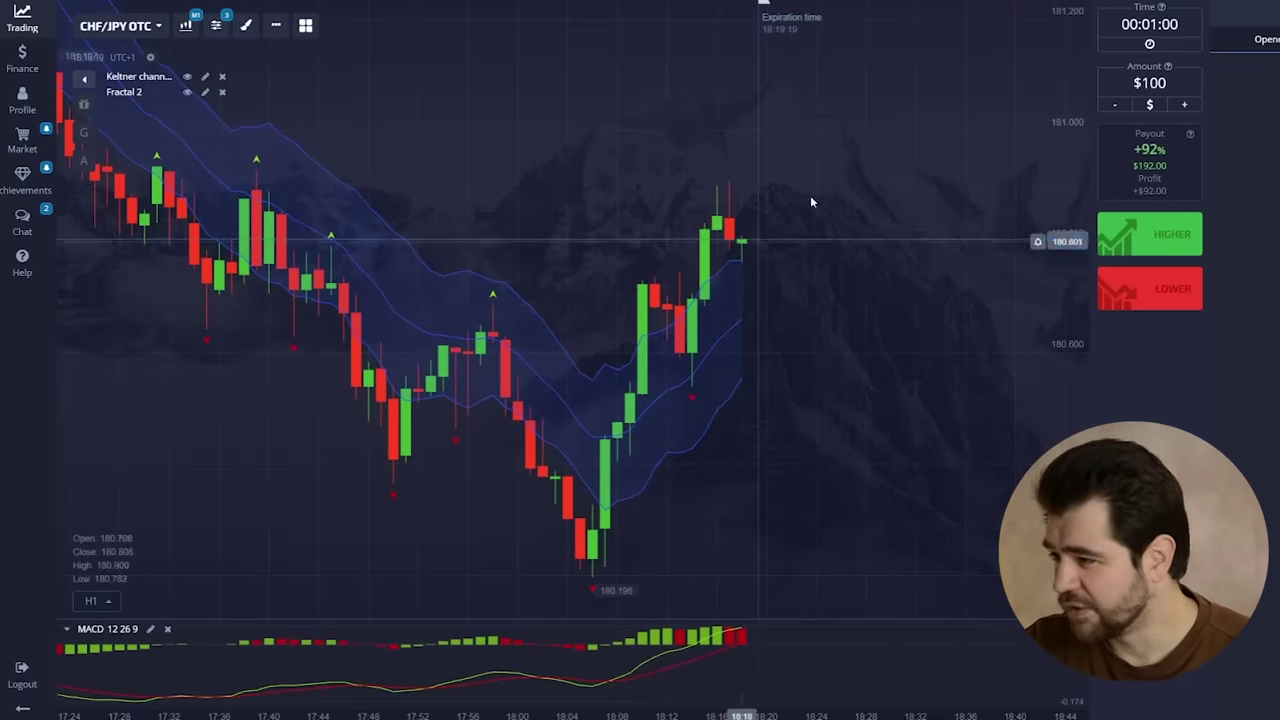
pyautogui.click(1149, 83)
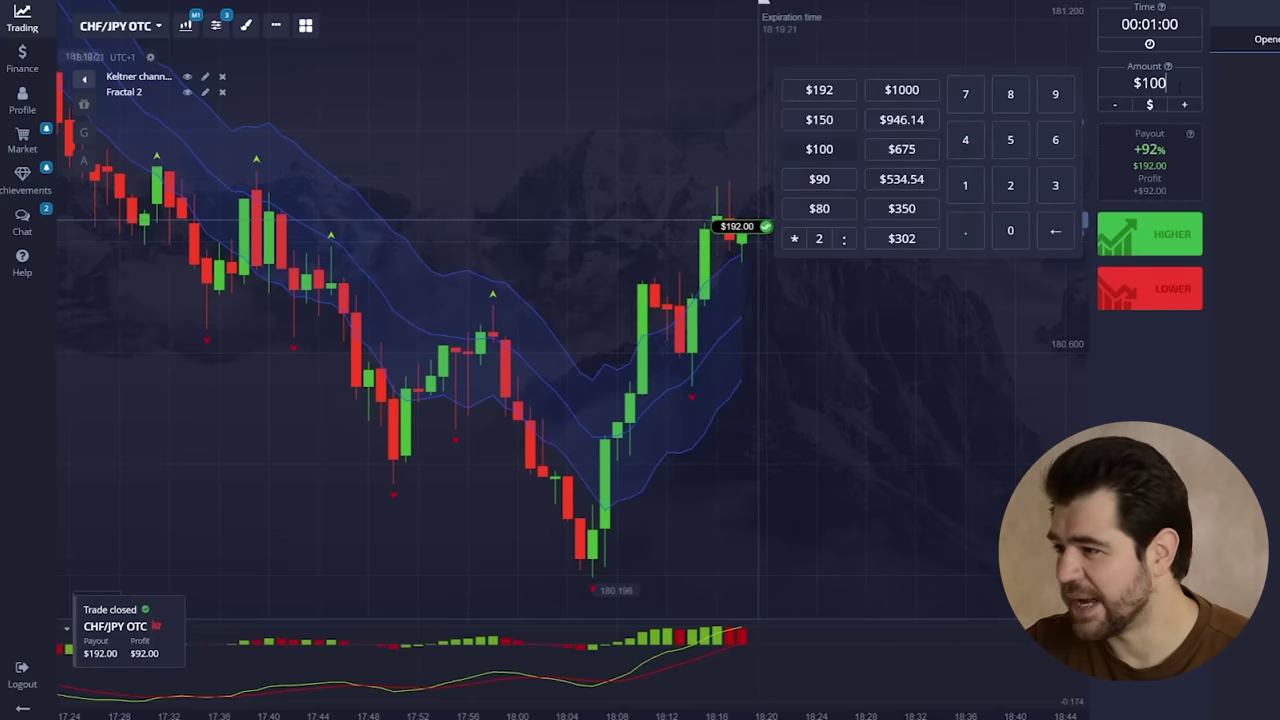
pyautogui.press('BackSpace')
pyautogui.press('BackSpace')
pyautogui.write('9')
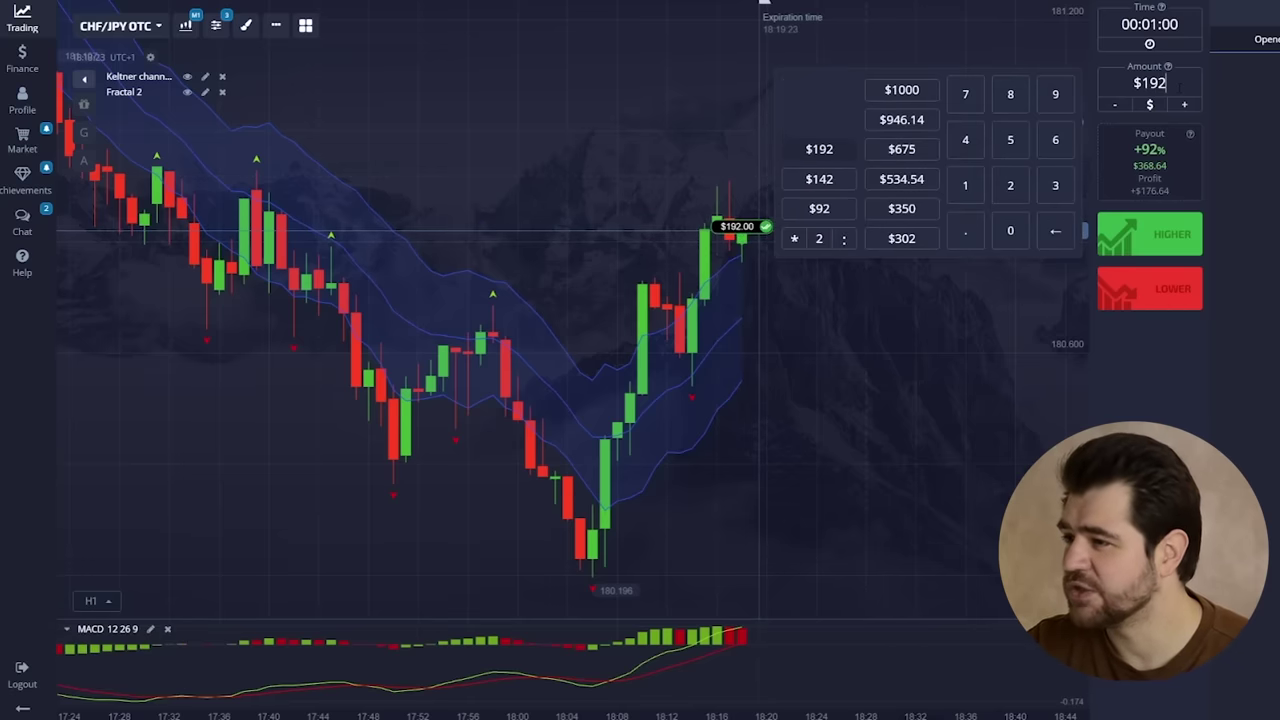
pyautogui.write('2')
pyautogui.click(766, 8)
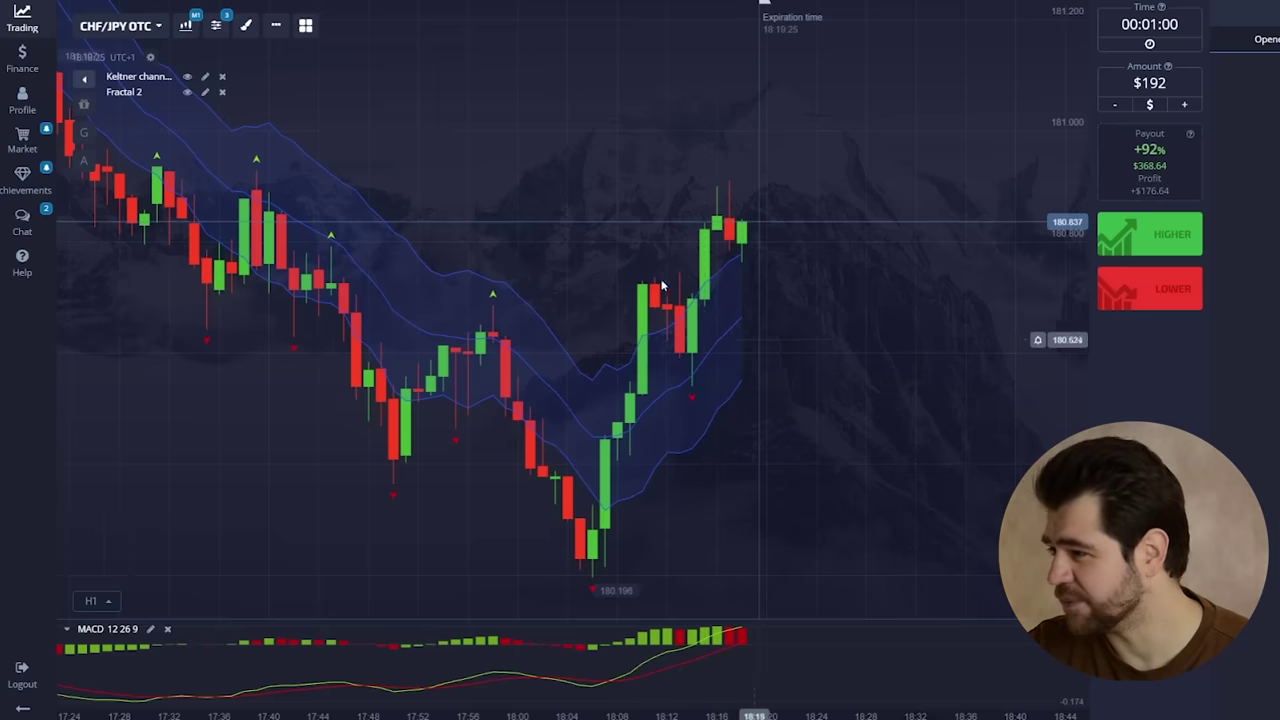
# Check the EUR/CHF OTC and EUR/JPY OTC charts for a possible trade entry.
pyautogui.click(117, 26)
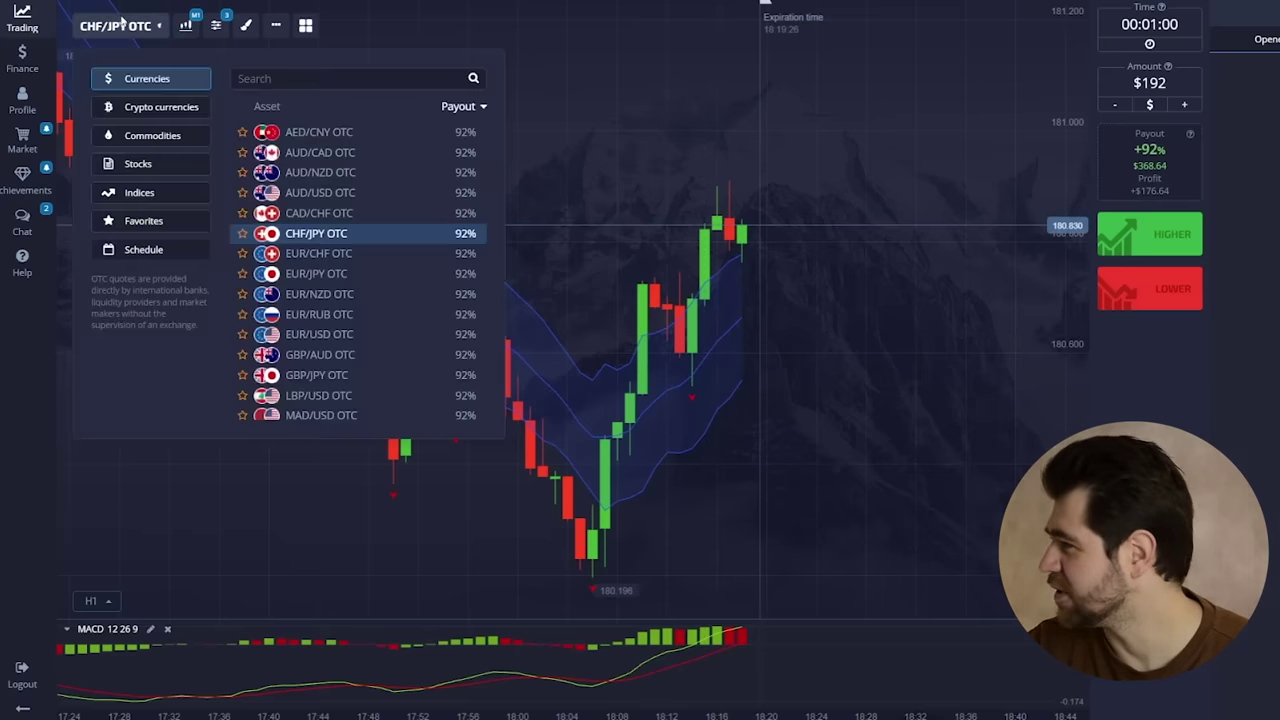
pyautogui.click(374, 255)
pyautogui.click(851, 387)
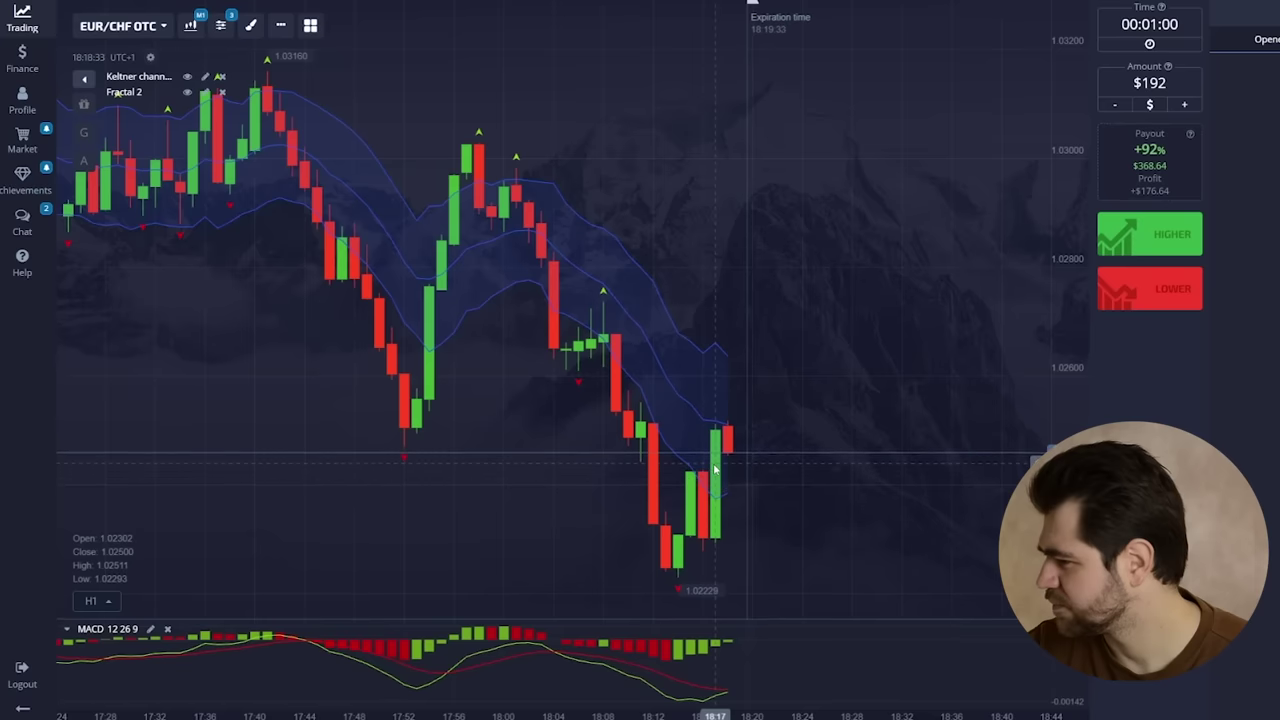
pyautogui.click(118, 27)
pyautogui.click(340, 273)
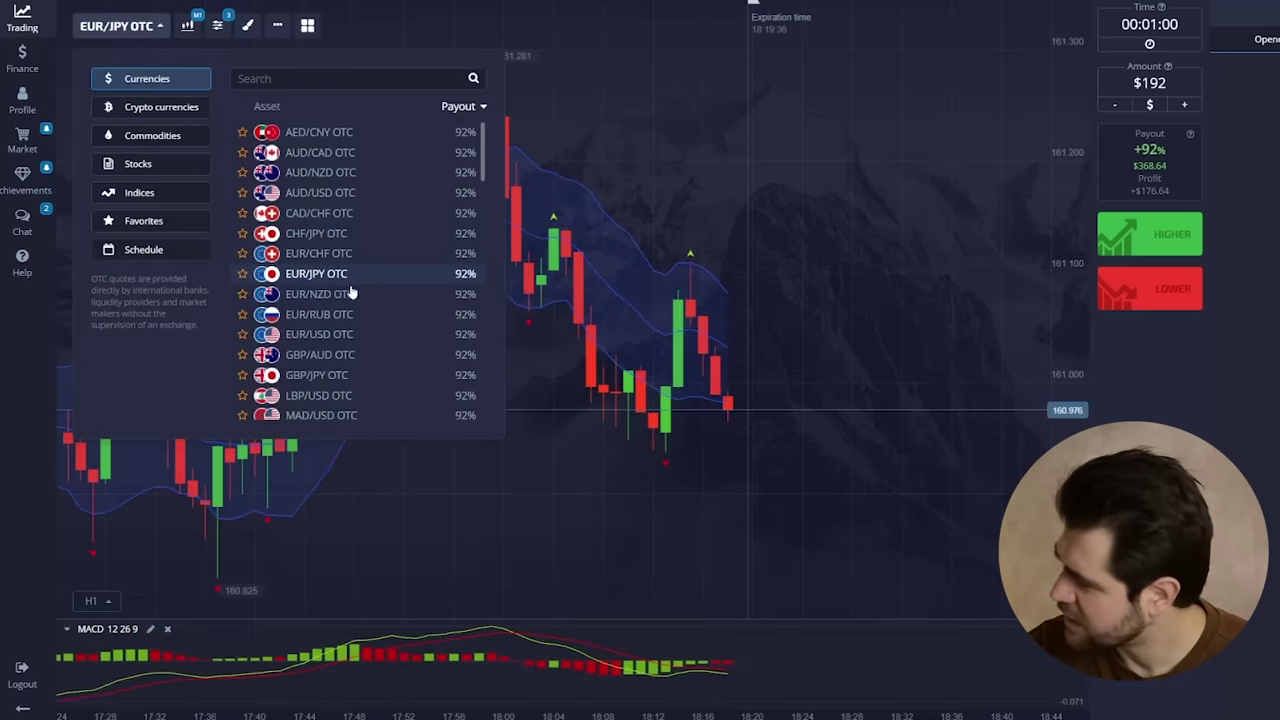
pyautogui.click(675, 327)
# Check the EUR/NZD OTC and EUR/RUB OTC charts, examining the longer price history of EUR/RUB OTC.
pyautogui.click(134, 30)
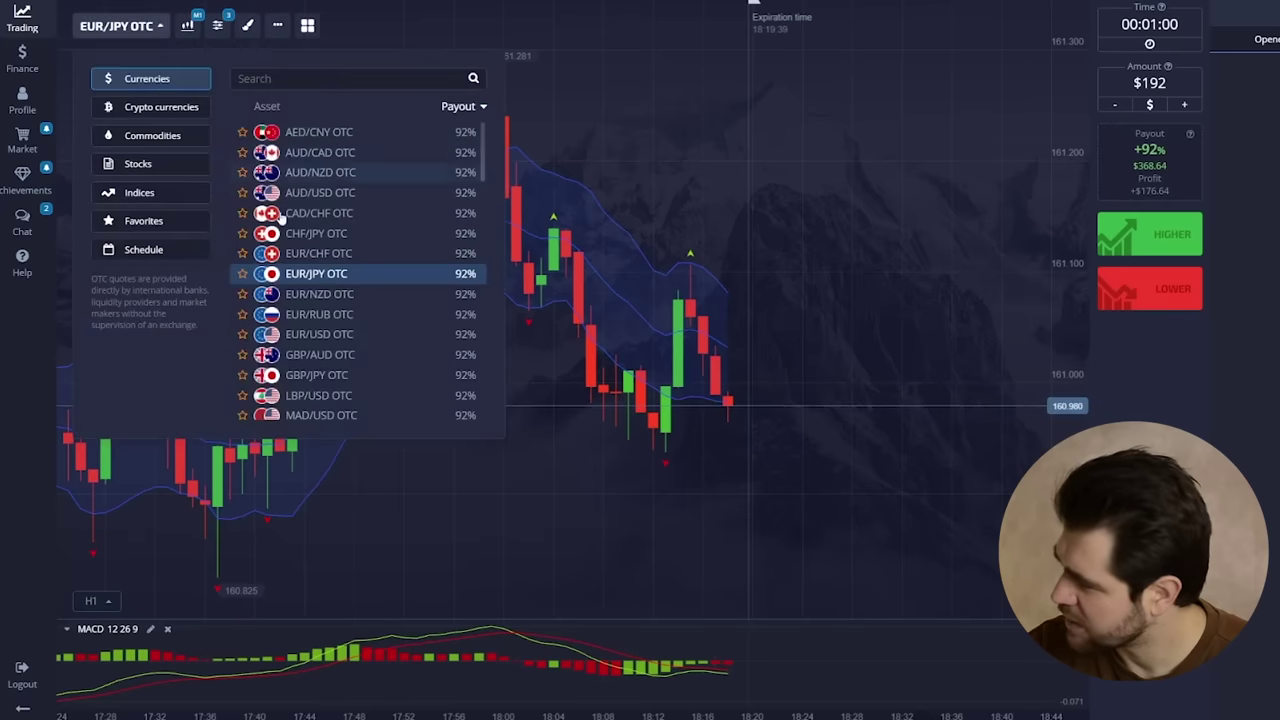
pyautogui.click(320, 294)
pyautogui.click(833, 408)
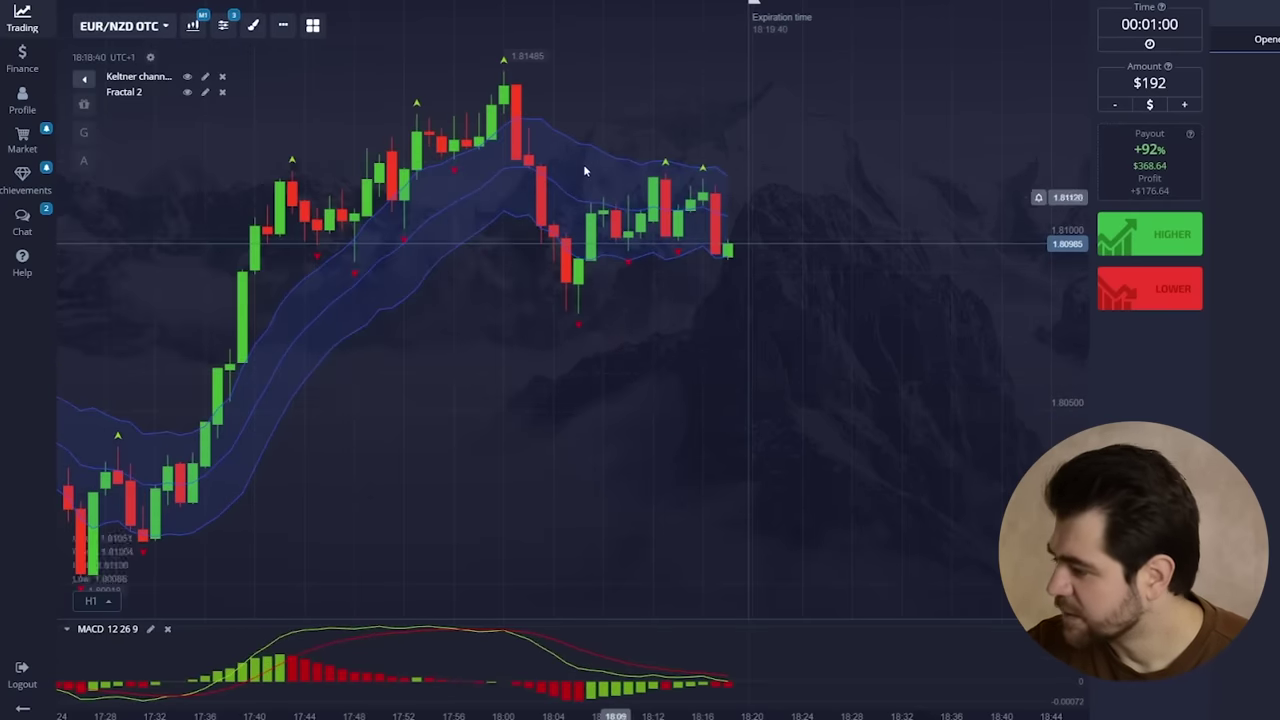
pyautogui.click(166, 40)
pyautogui.click(330, 317)
pyautogui.click(767, 348)
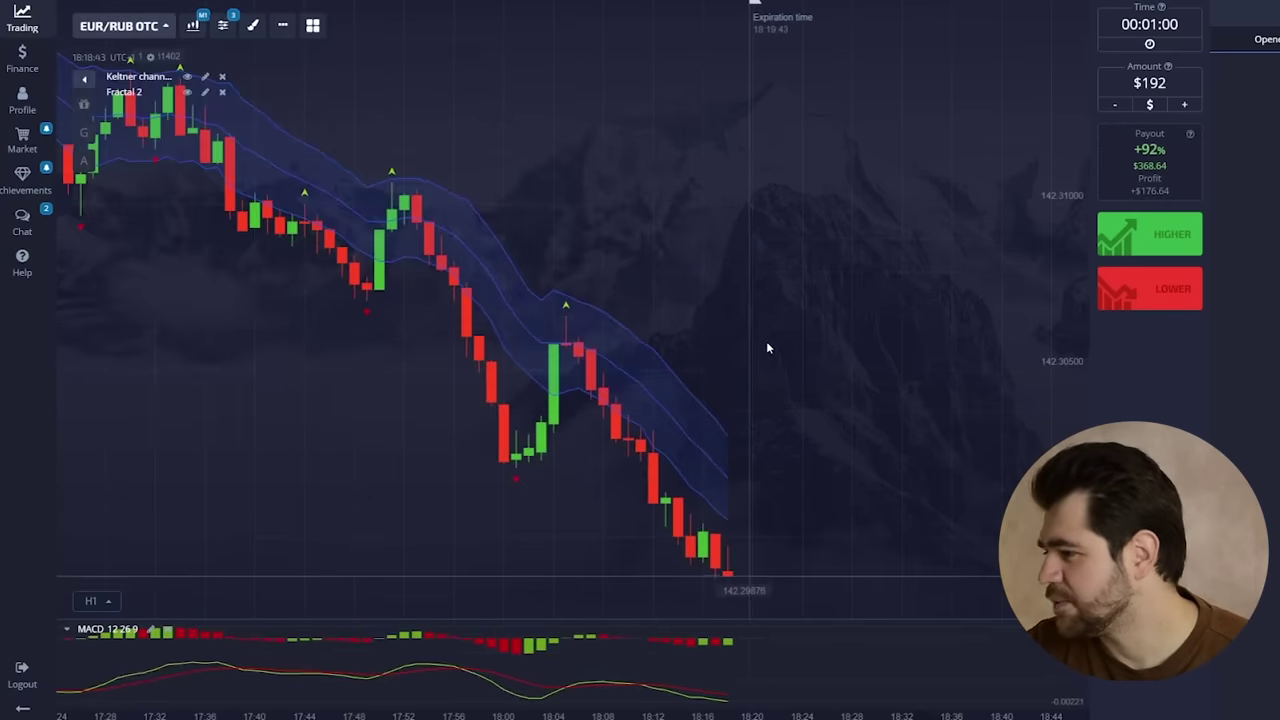
pyautogui.scroll(-5, 739, 510)
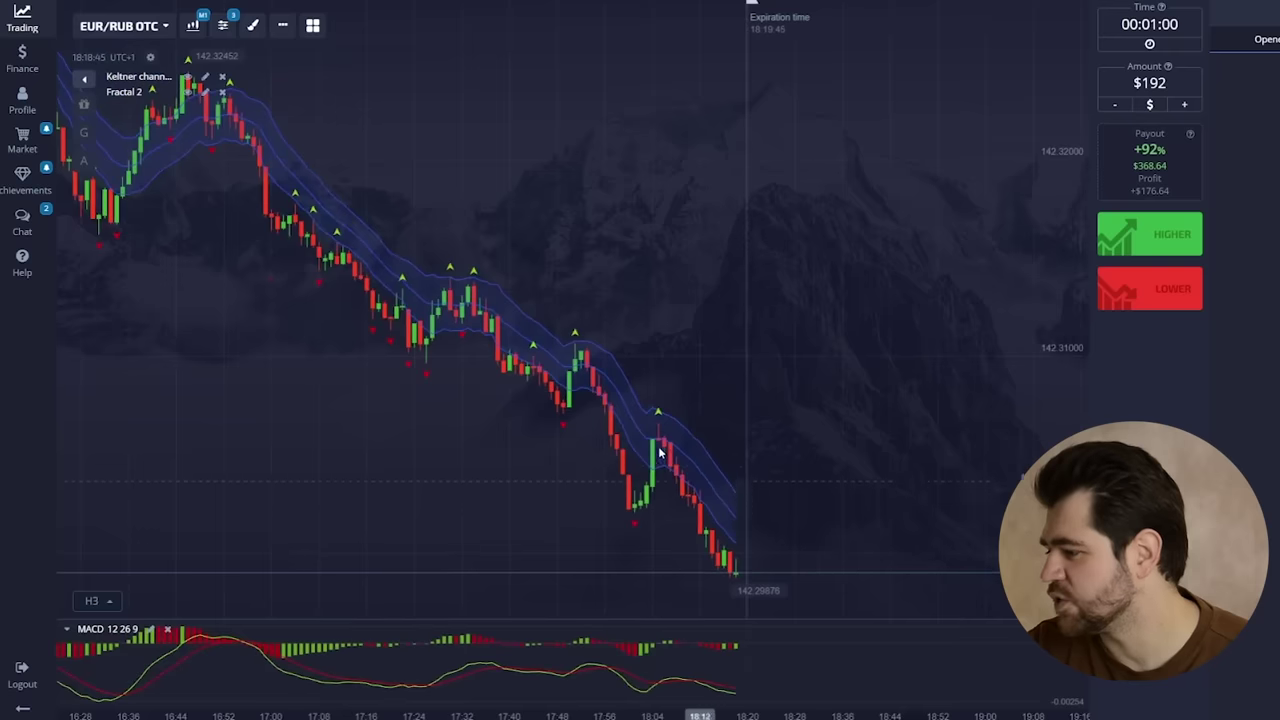
pyautogui.scroll(-2, 660, 452)
# Examine the EUR/USD OTC chart, comparing its recent candles with the earlier price history.
pyautogui.click(120, 26)
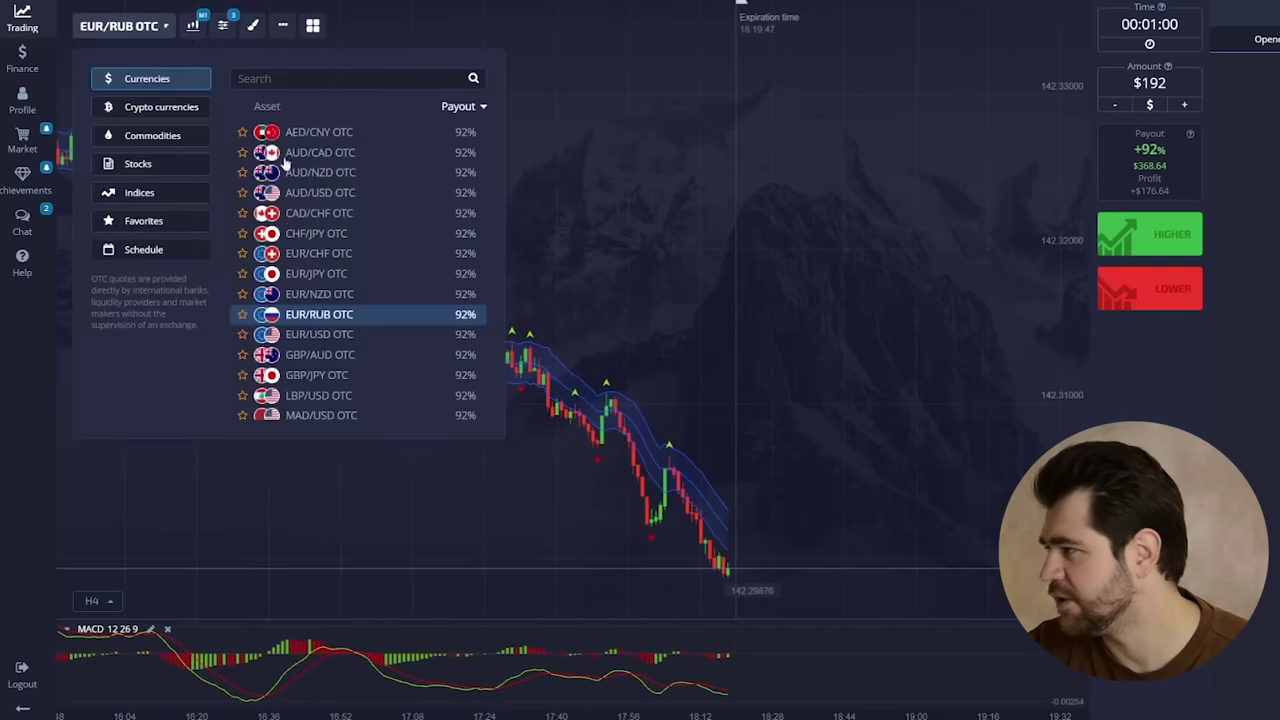
pyautogui.click(363, 334)
pyautogui.click(701, 323)
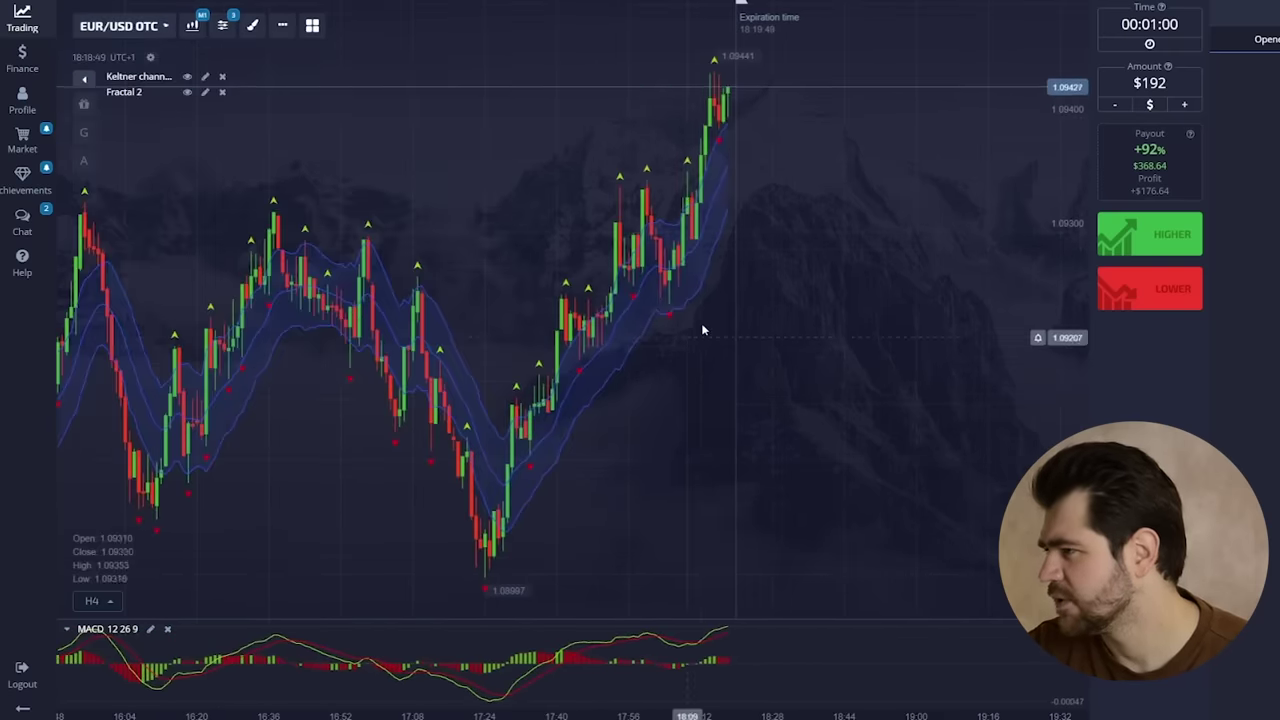
pyautogui.scroll(5, 730, 179)
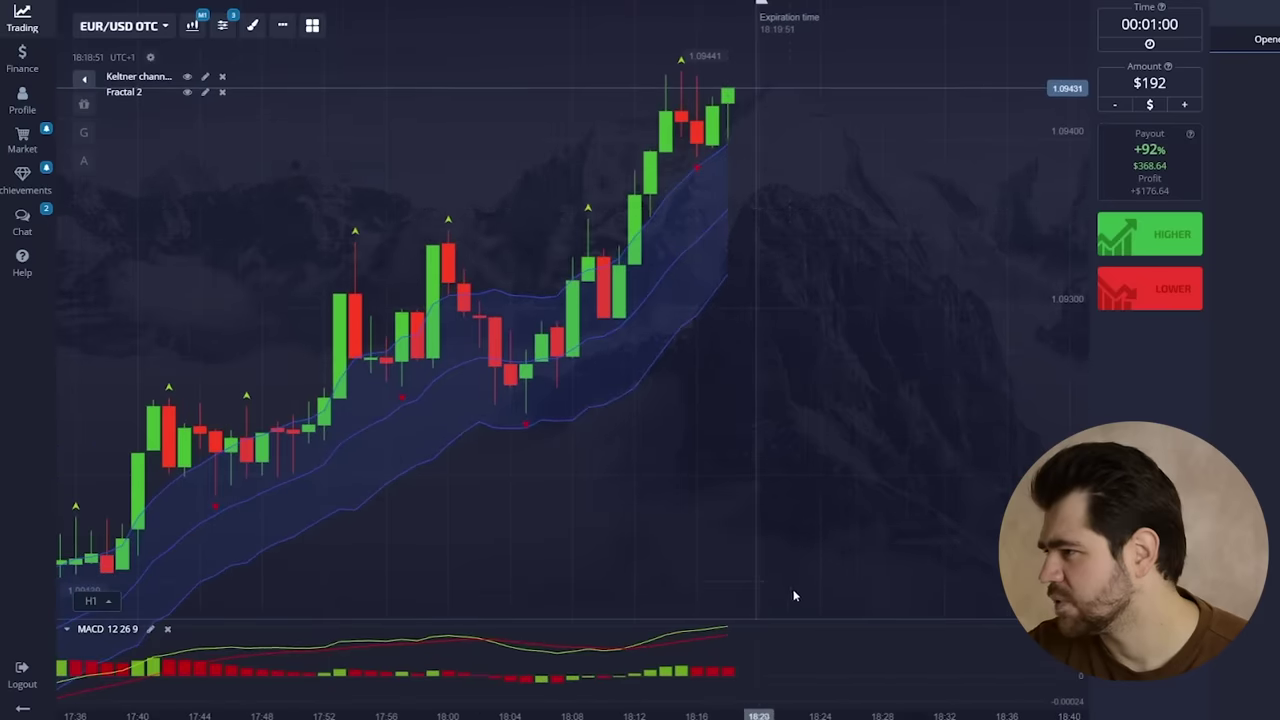
pyautogui.scroll(-1, 757, 298)
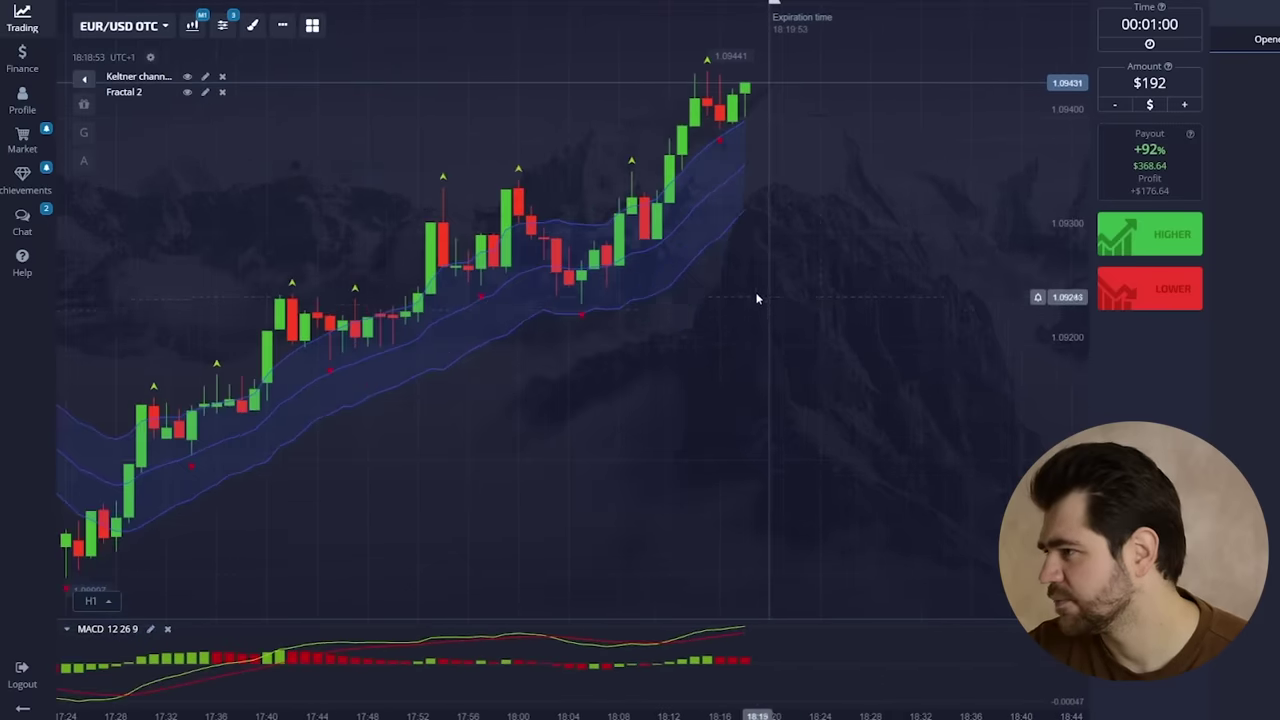
pyautogui.scroll(-3, 757, 298)
pyautogui.moveTo(599, 203); pyautogui.dragTo(870, 221)
pyautogui.moveTo(219, 240); pyautogui.dragTo(70, 240)
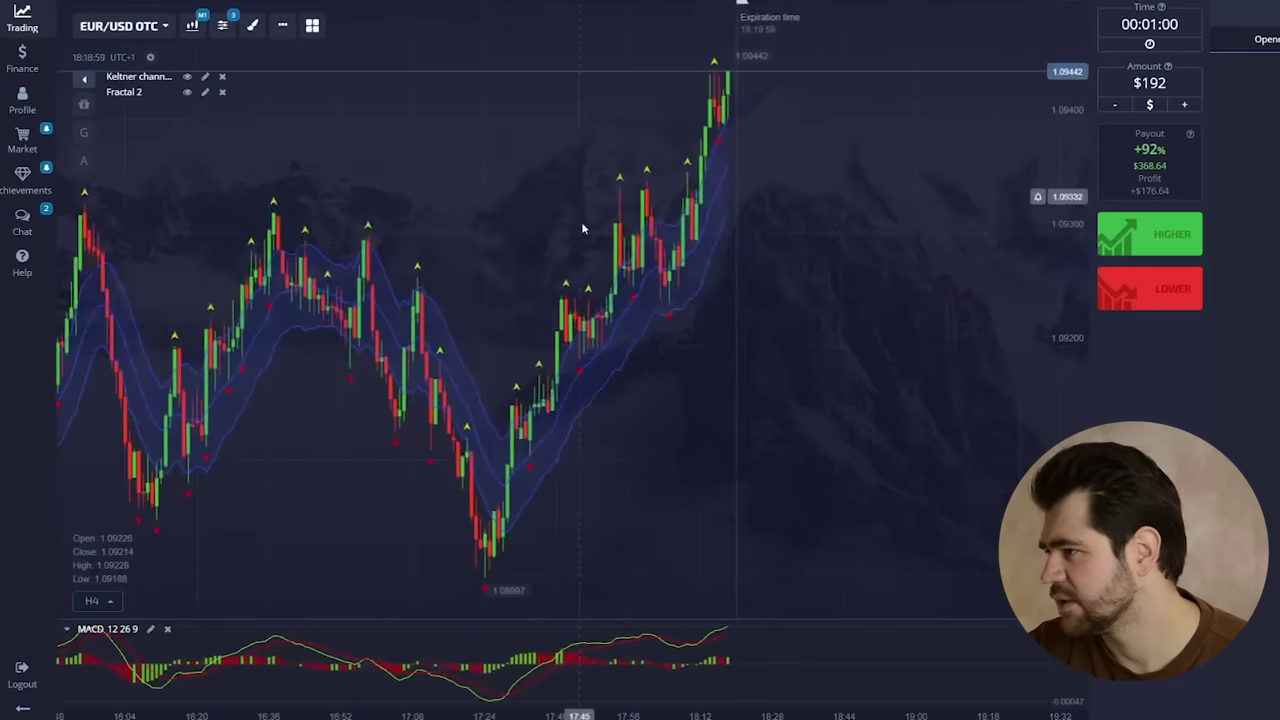
pyautogui.moveTo(581, 221); pyautogui.dragTo(658, 223)
# Check the AED/CNY OTC and CAD/CHF OTC charts for a possible trade entry.
pyautogui.click(112, 25)
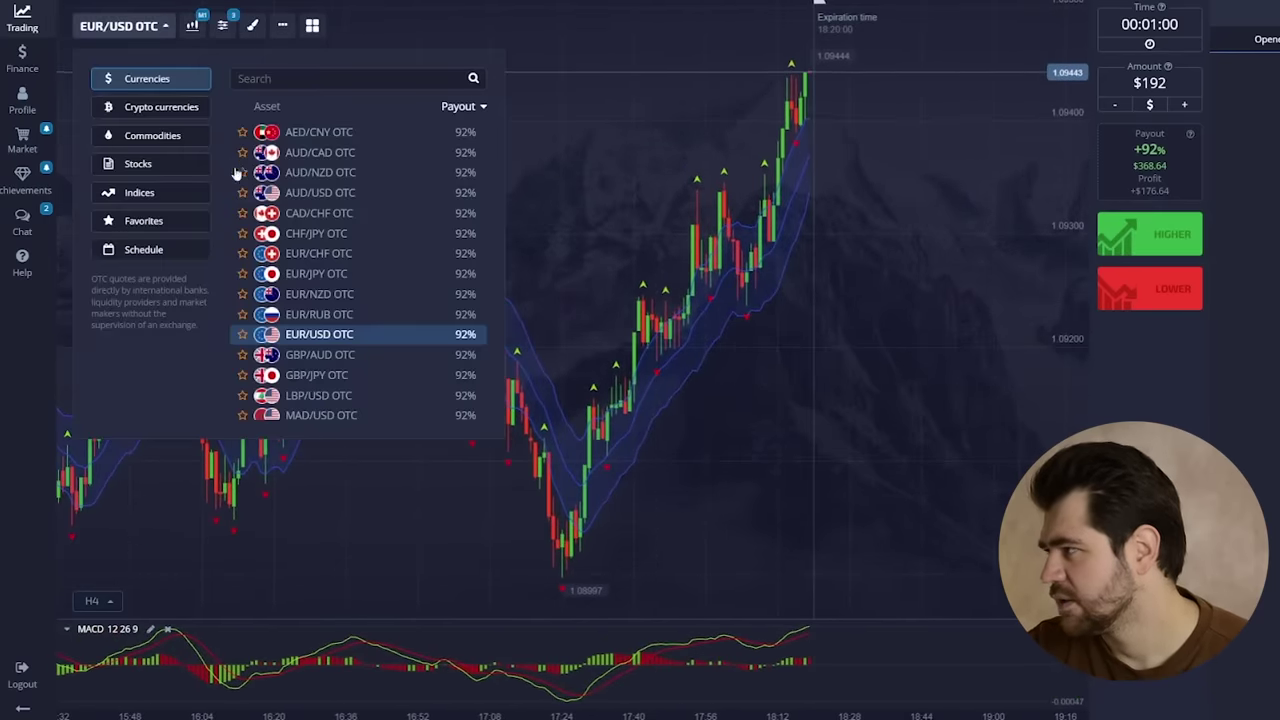
pyautogui.click(323, 130)
pyautogui.click(314, 209)
pyautogui.click(890, 428)
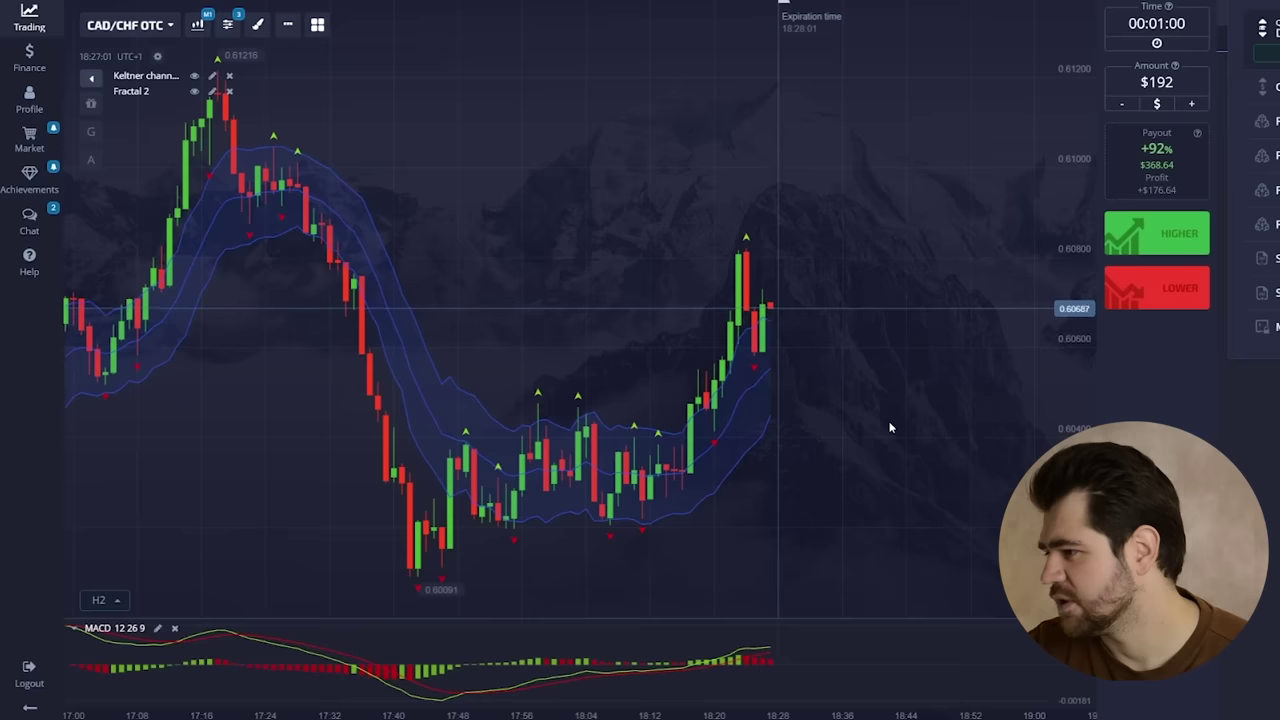
# Switch the asset to CHF/JPY OTC and open a $192 LOWER trade with a one-minute expiration.
pyautogui.click(125, 25)
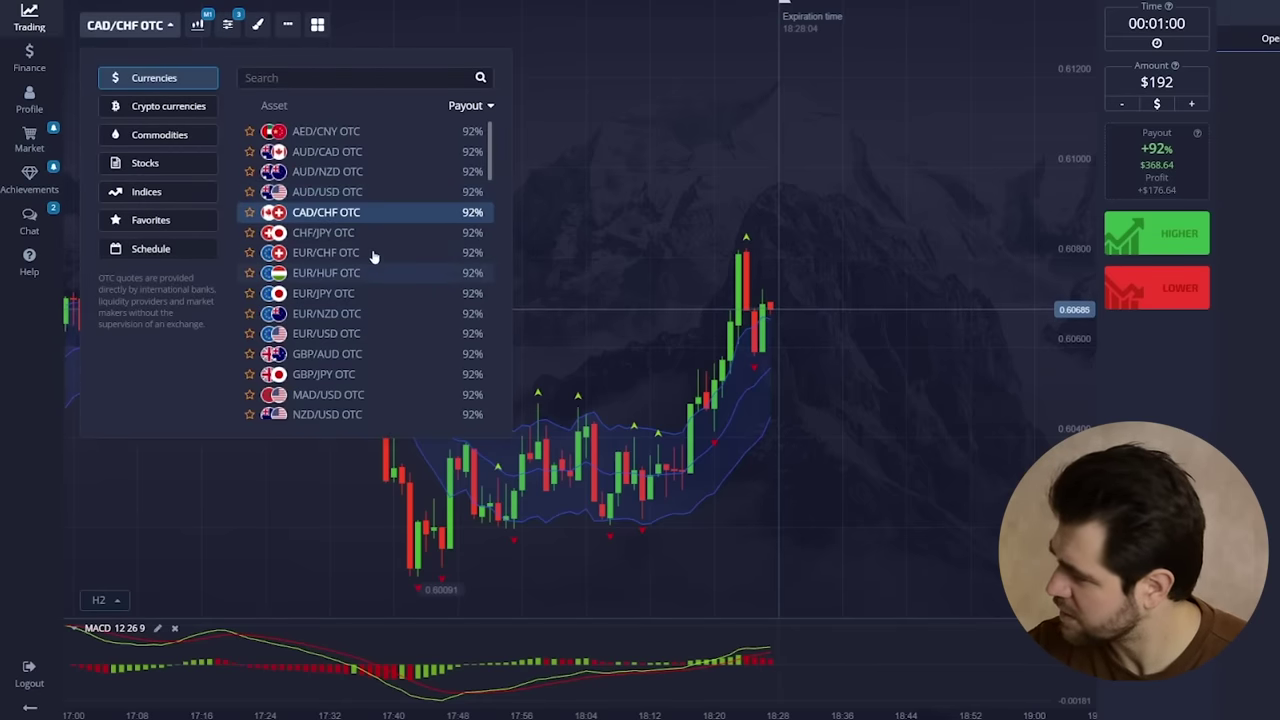
pyautogui.click(323, 232)
pyautogui.click(758, 376)
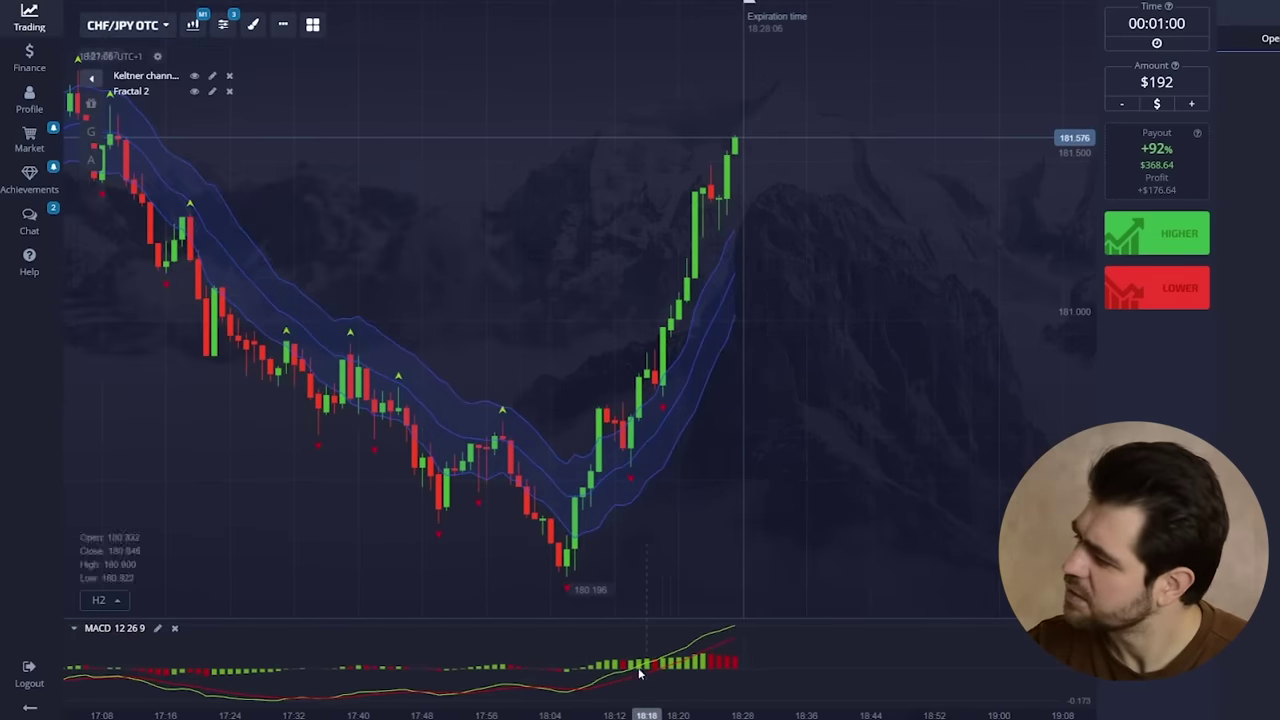
pyautogui.scroll(-2, 848, 310)
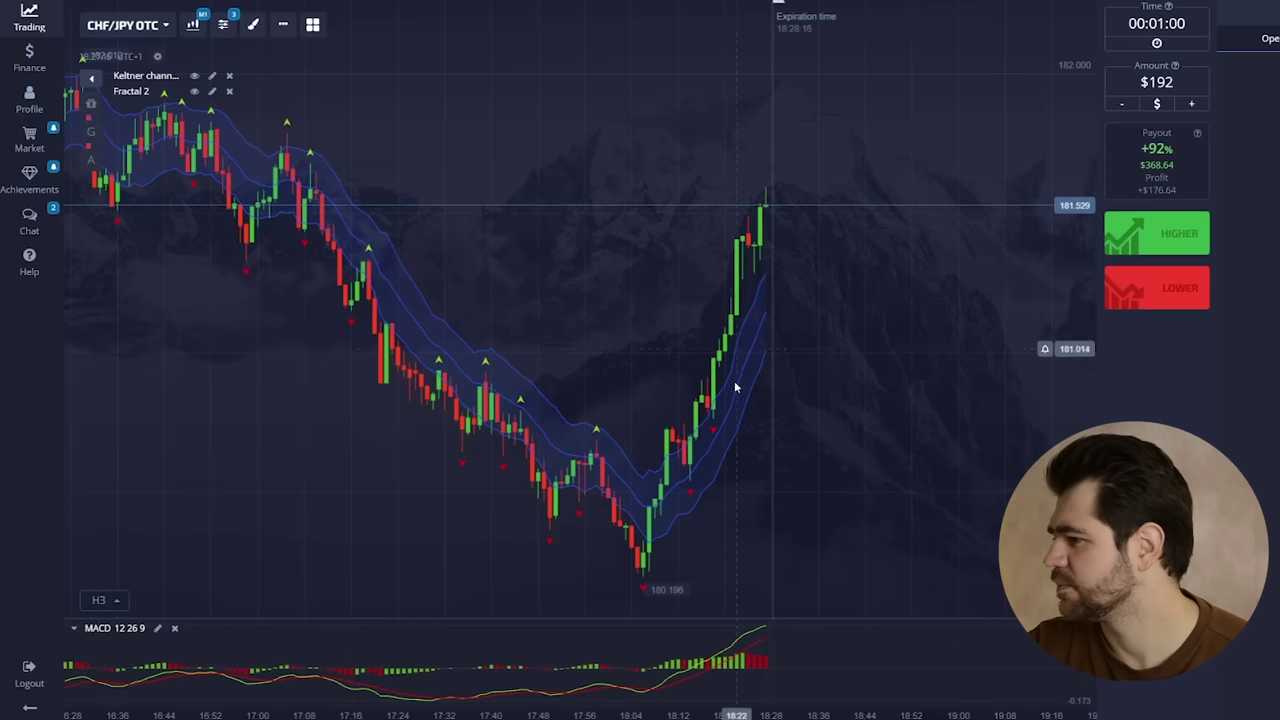
pyautogui.scroll(-3, 802, 330)
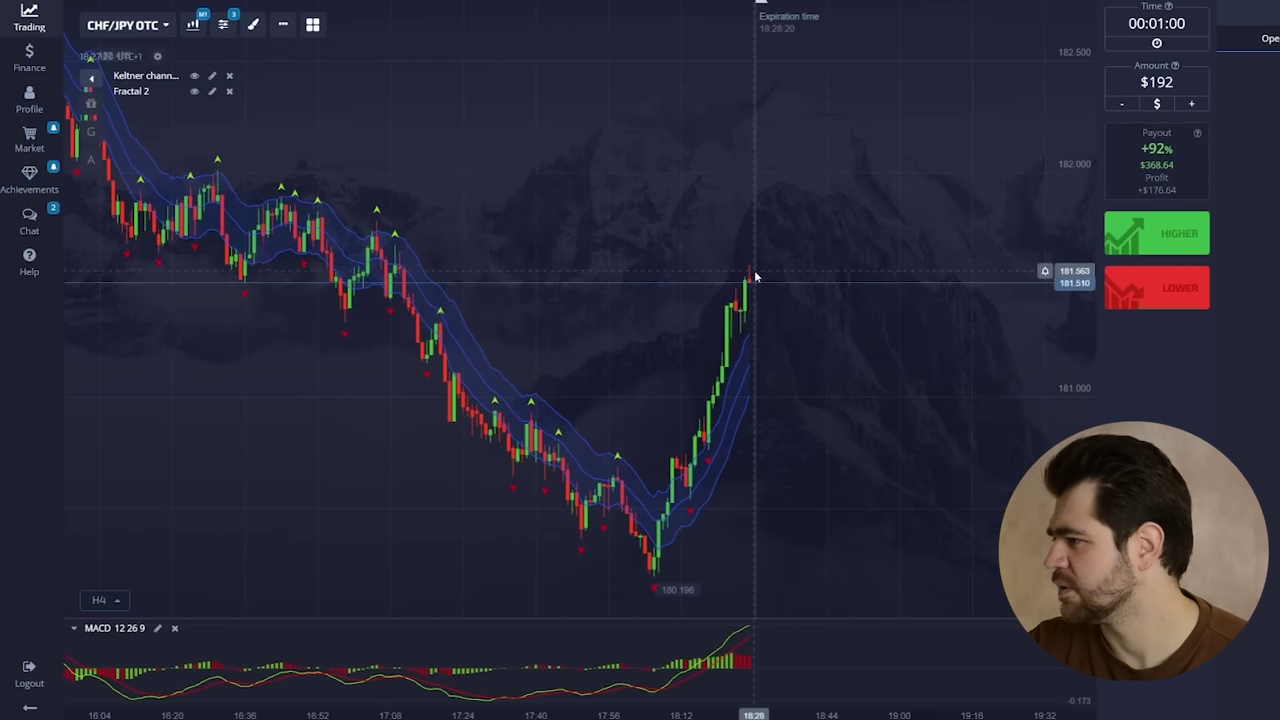
pyautogui.scroll(2, 762, 250)
pyautogui.click(1150, 287)
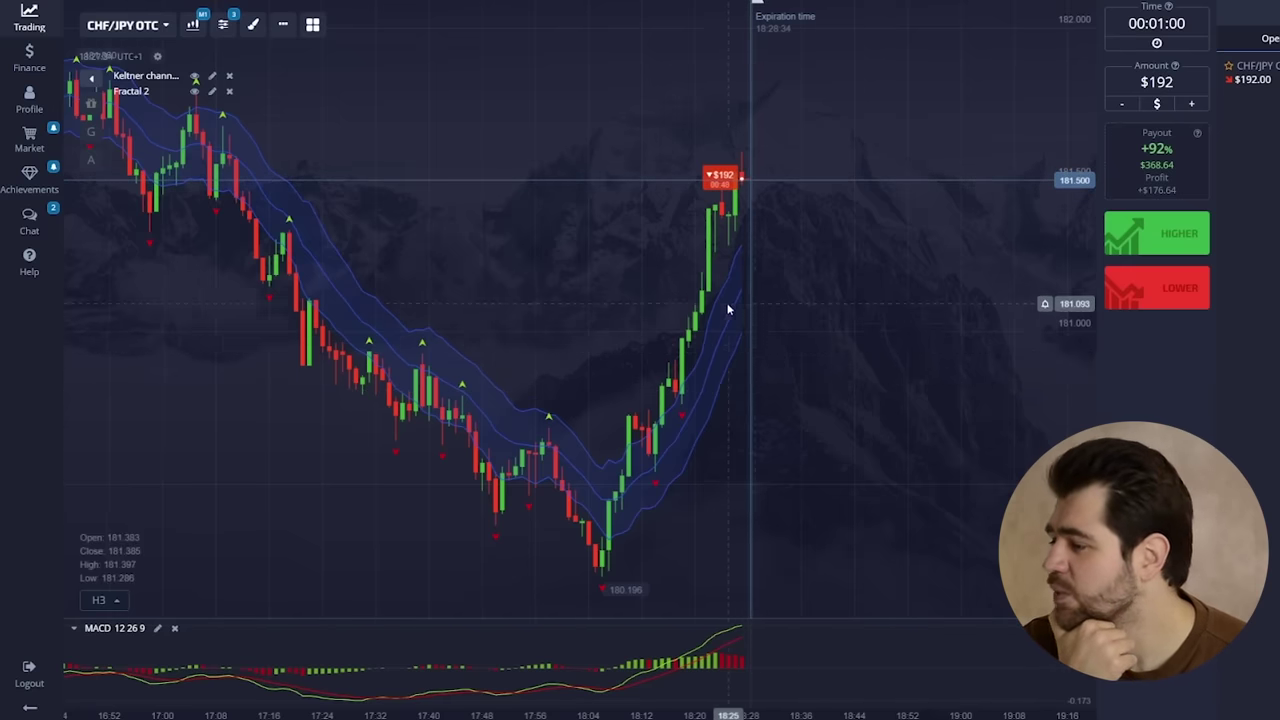
# Set the CHF/JPY OTC chart's visible time span to M10.
pyautogui.scroll(1, 743, 170)
pyautogui.scroll(3, 743, 165)
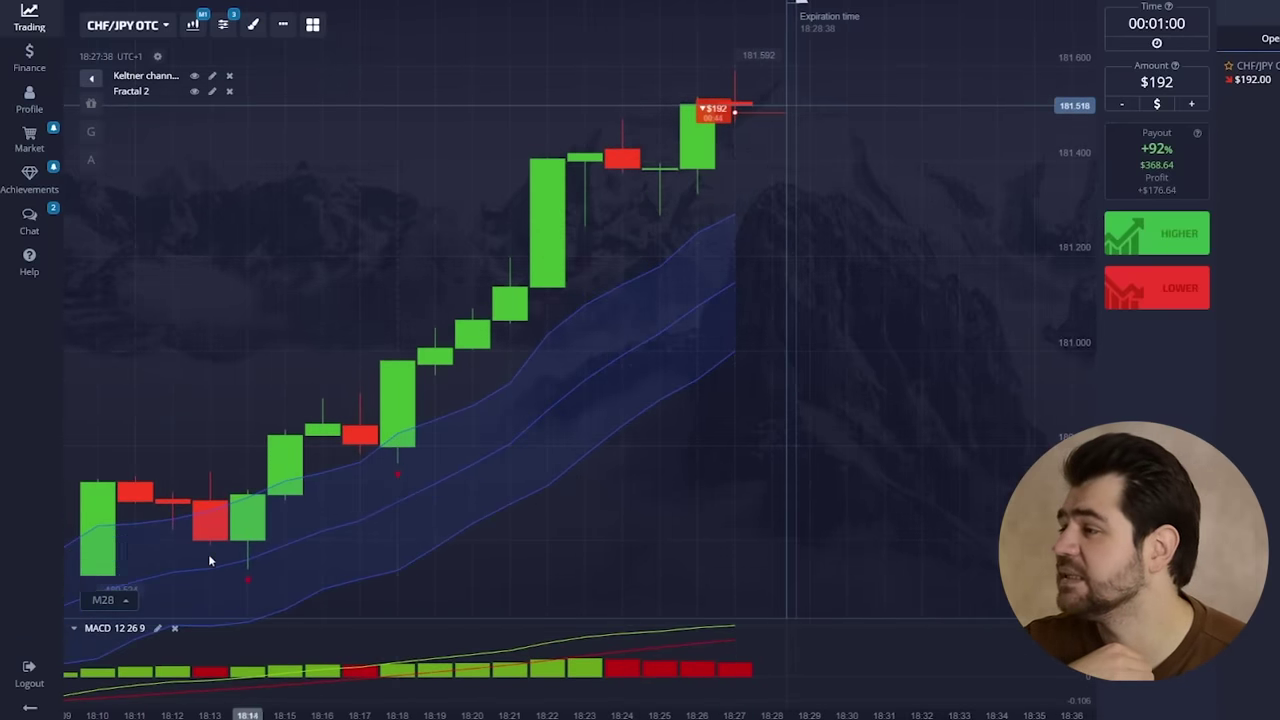
pyautogui.click(118, 600)
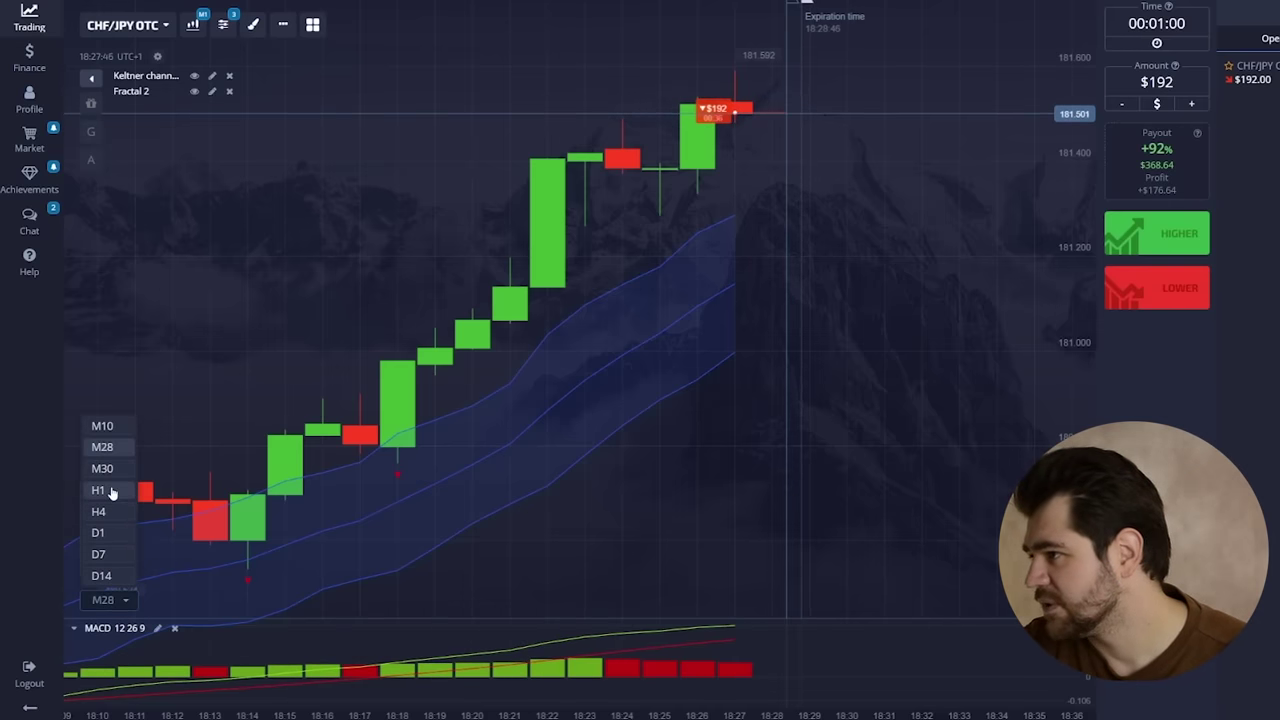
pyautogui.click(102, 426)
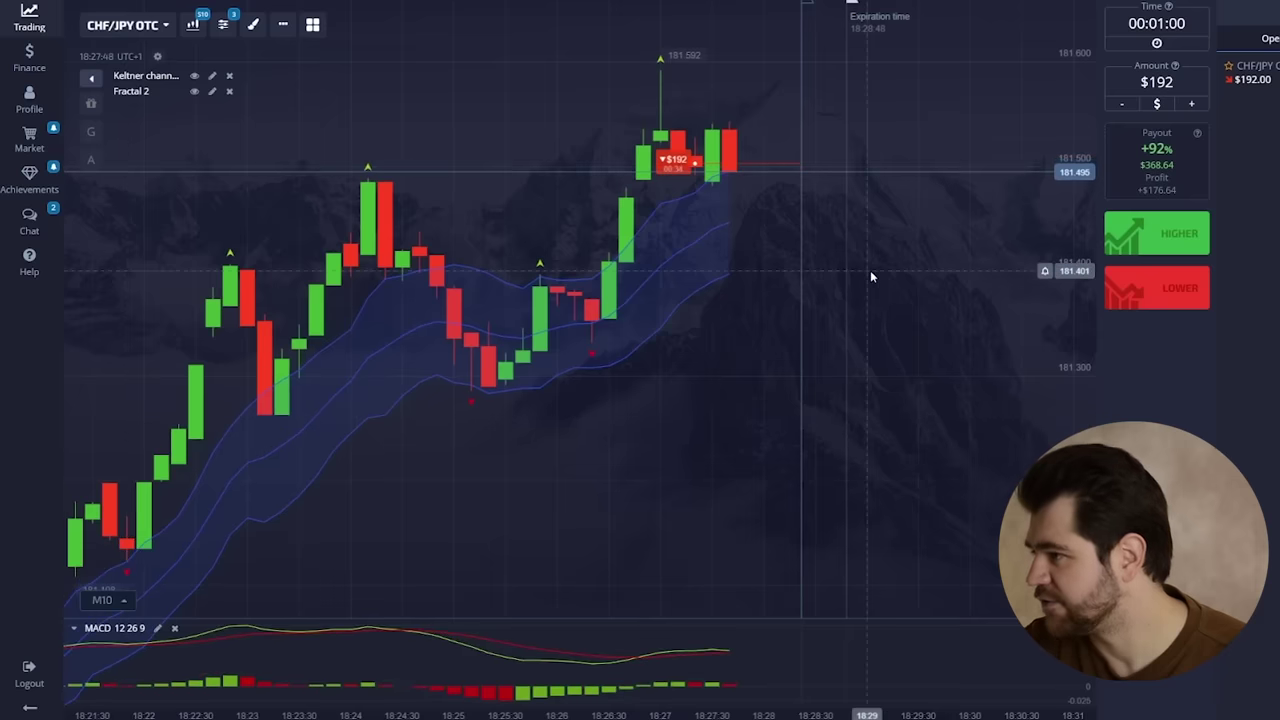
# Narrow the chart's visible time span to M5 to follow the open $192 trade closely.
pyautogui.scroll(1, 734, 130)
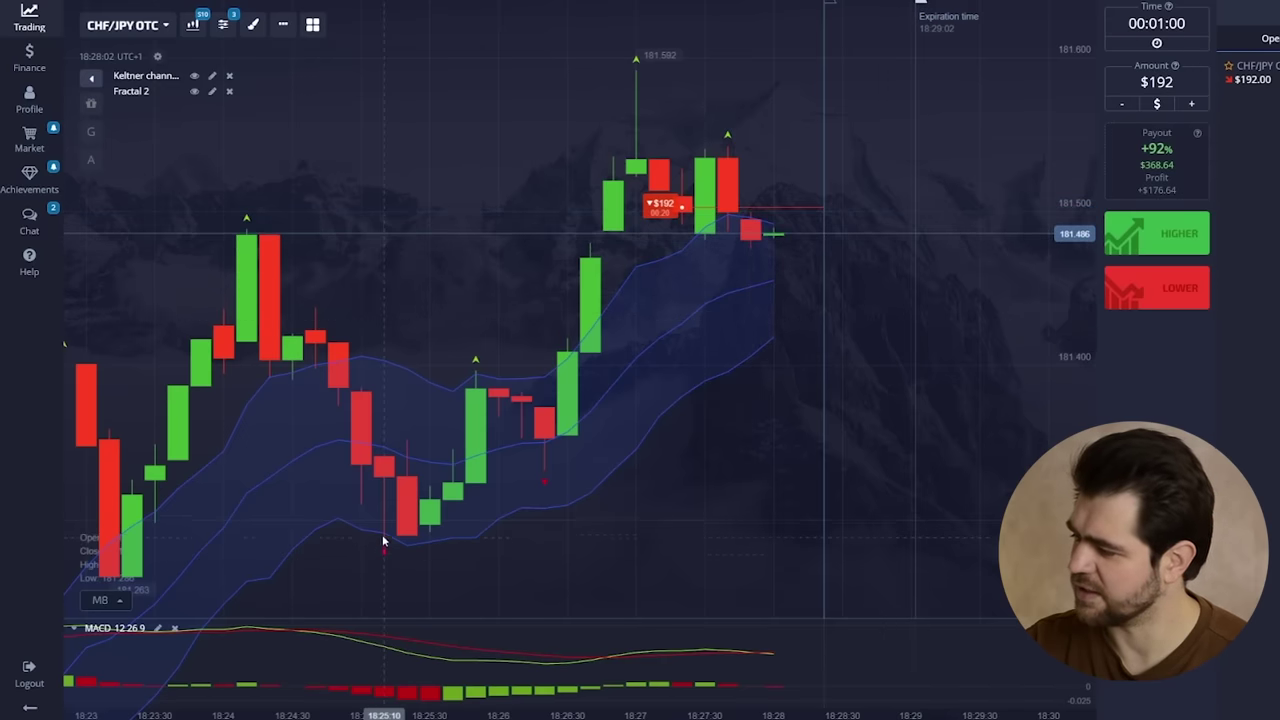
pyautogui.click(122, 591)
pyautogui.click(99, 426)
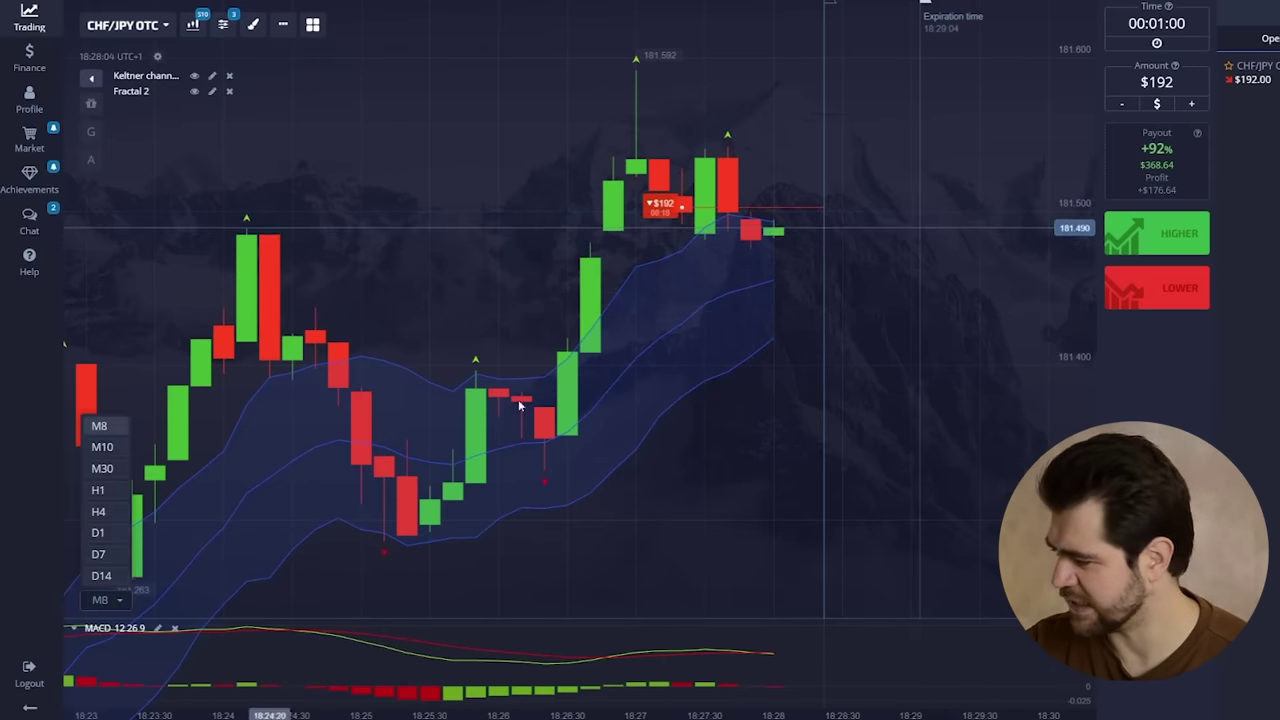
pyautogui.scroll(1, 805, 243)
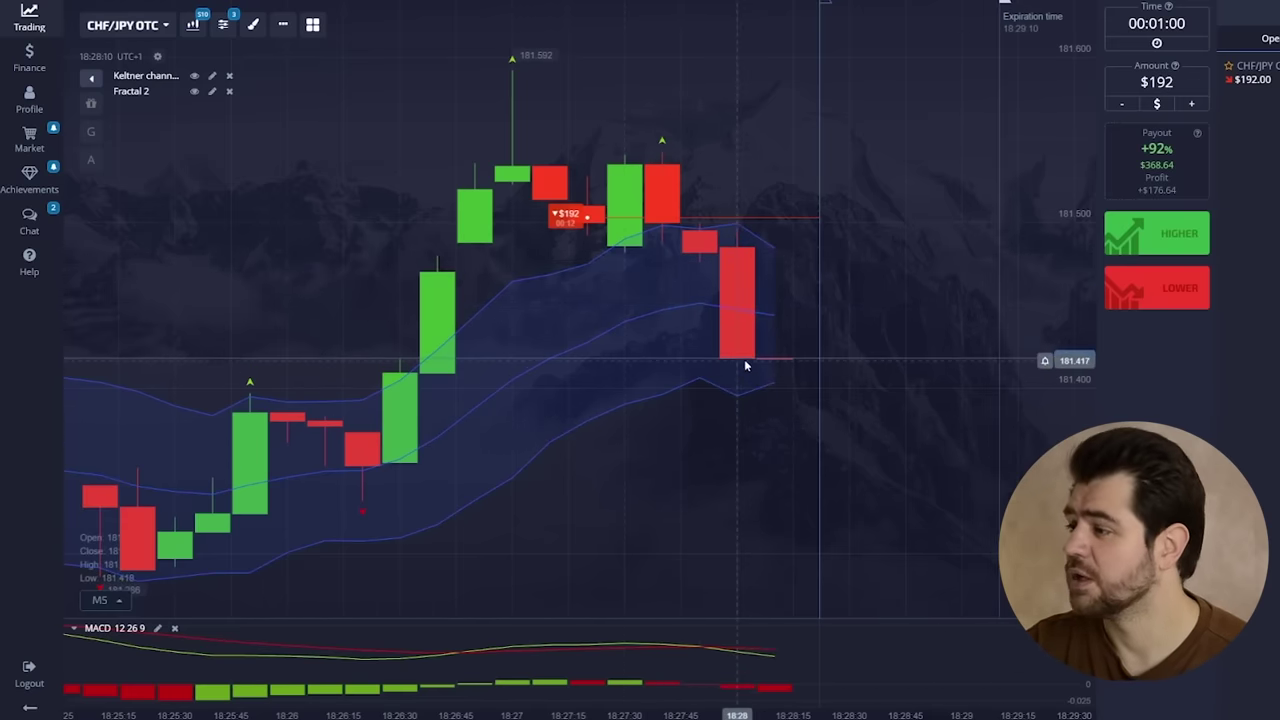
# Set the trade amount to $360.
pyautogui.scroll(-3, 752, 376)
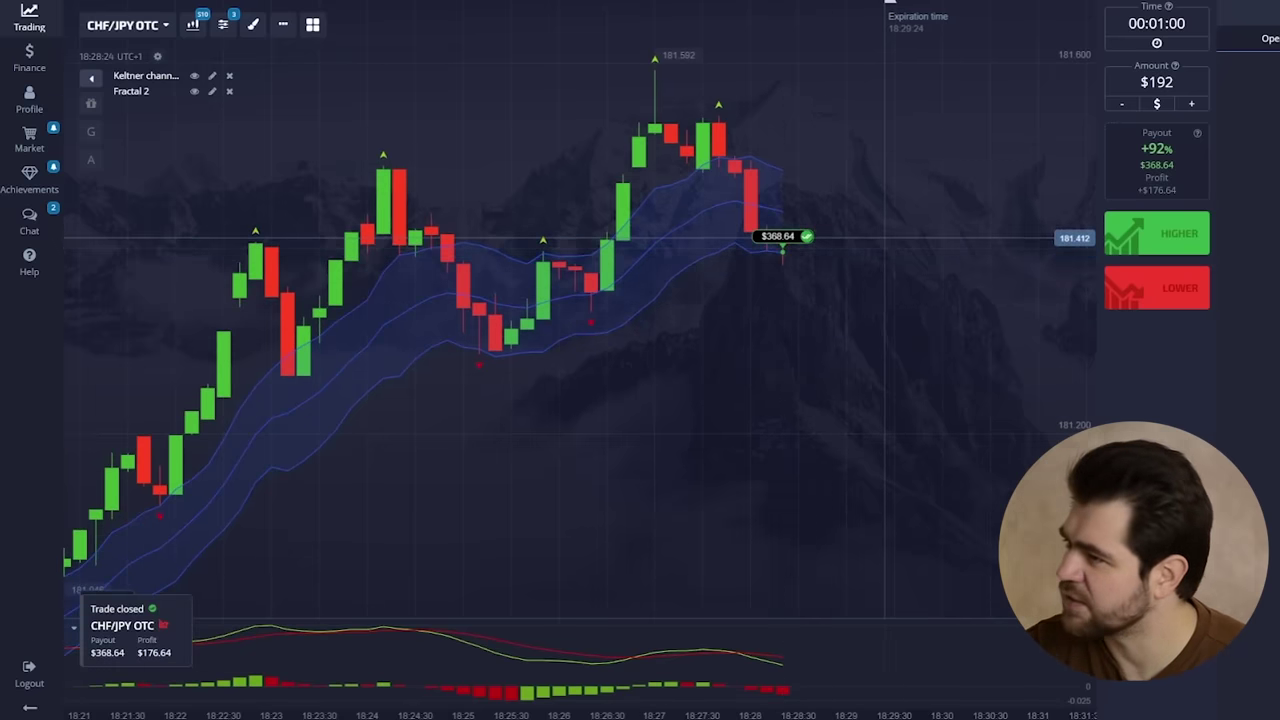
pyautogui.click(1192, 86)
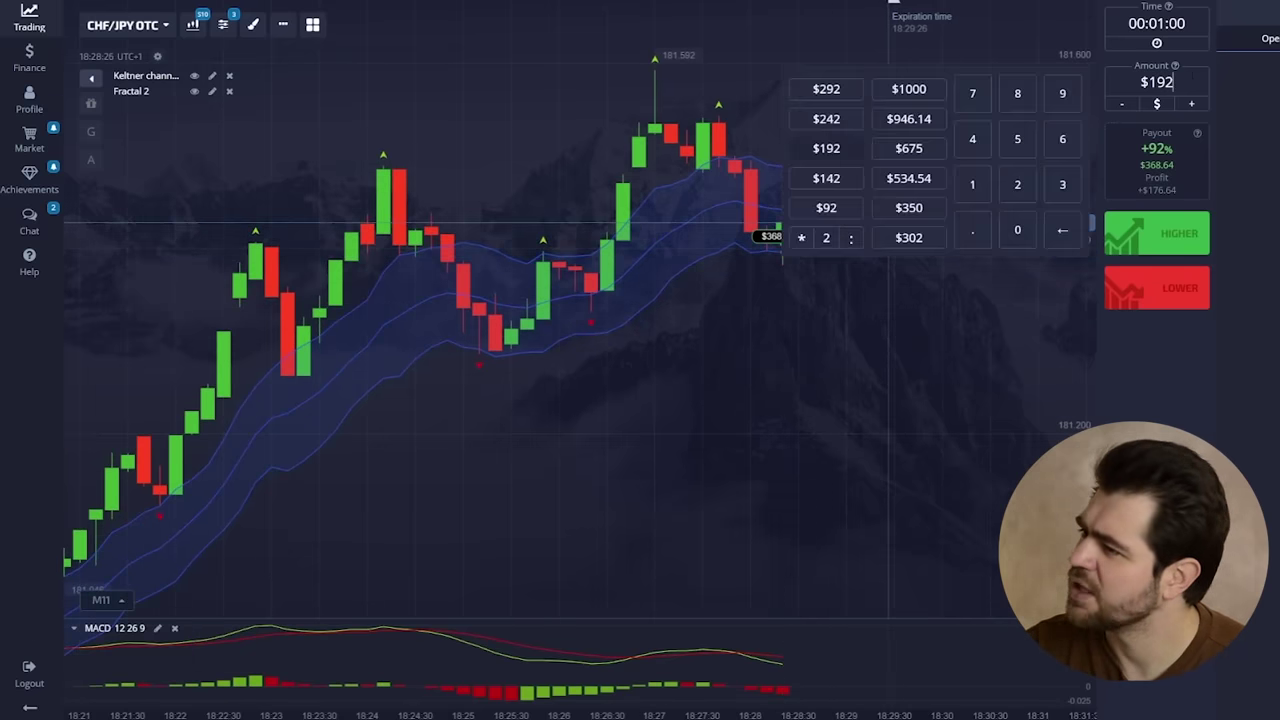
pyautogui.press('Escape')
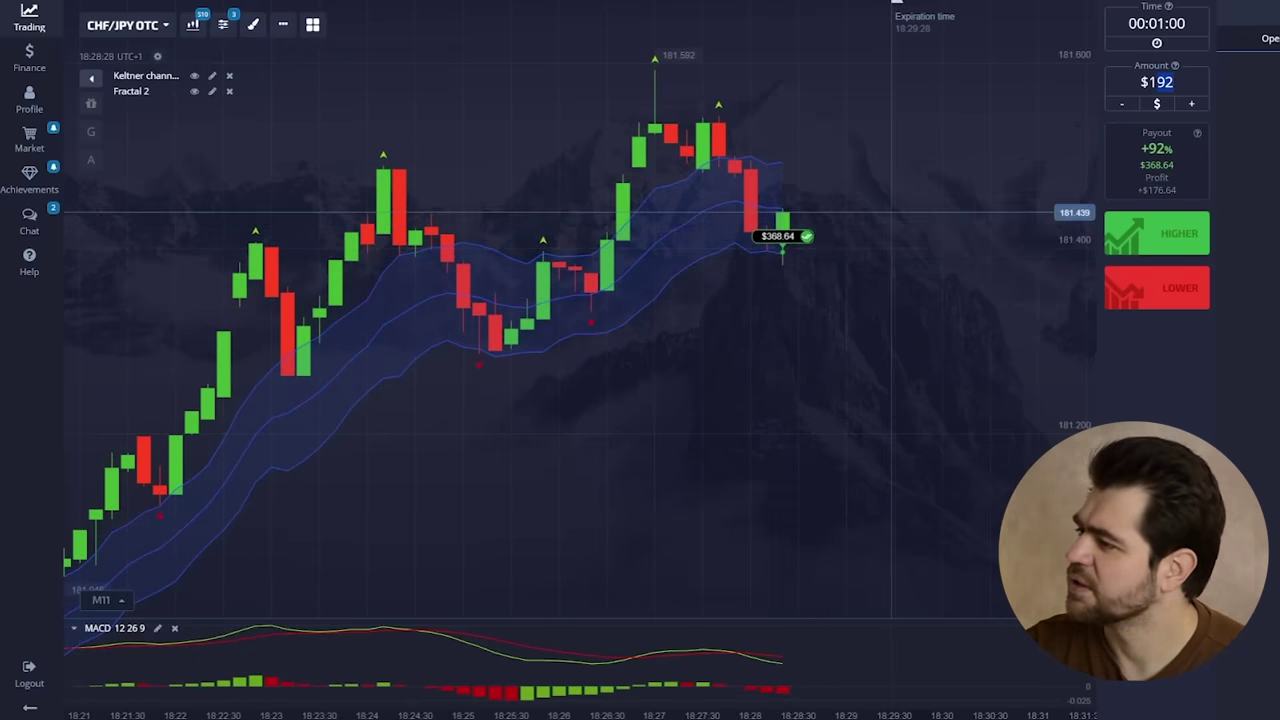
pyautogui.write('1')
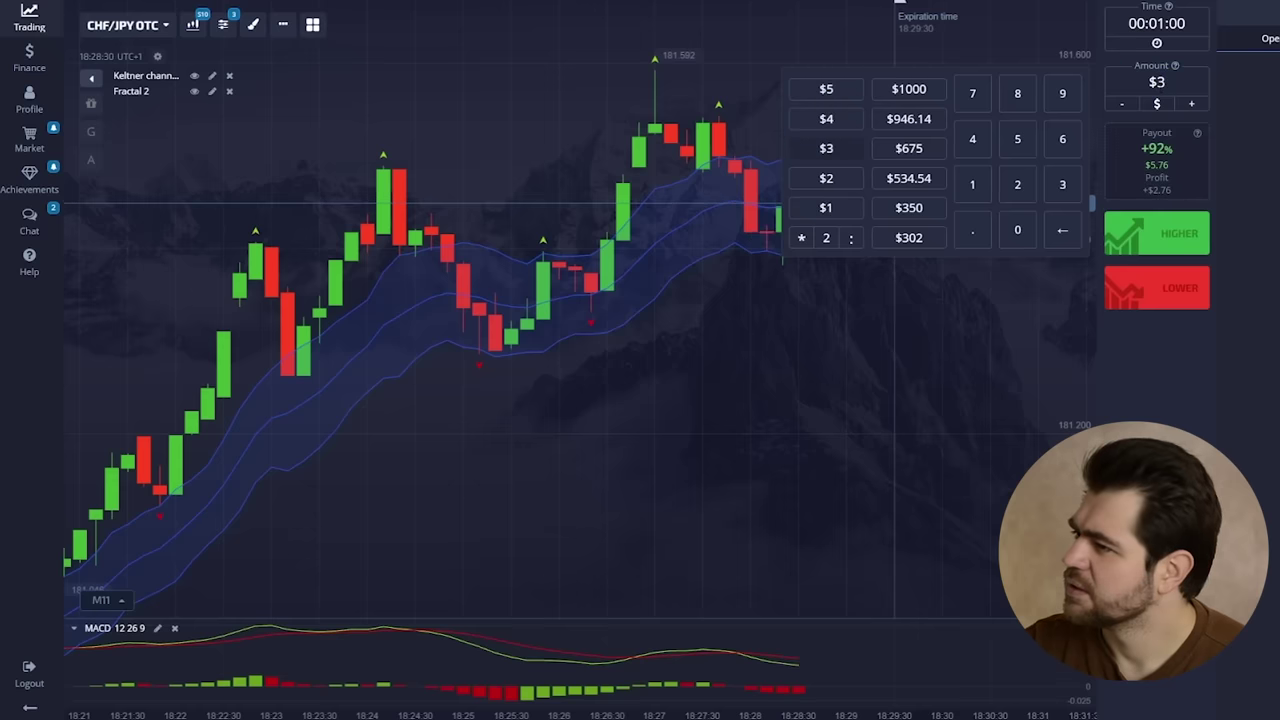
pyautogui.write('60')
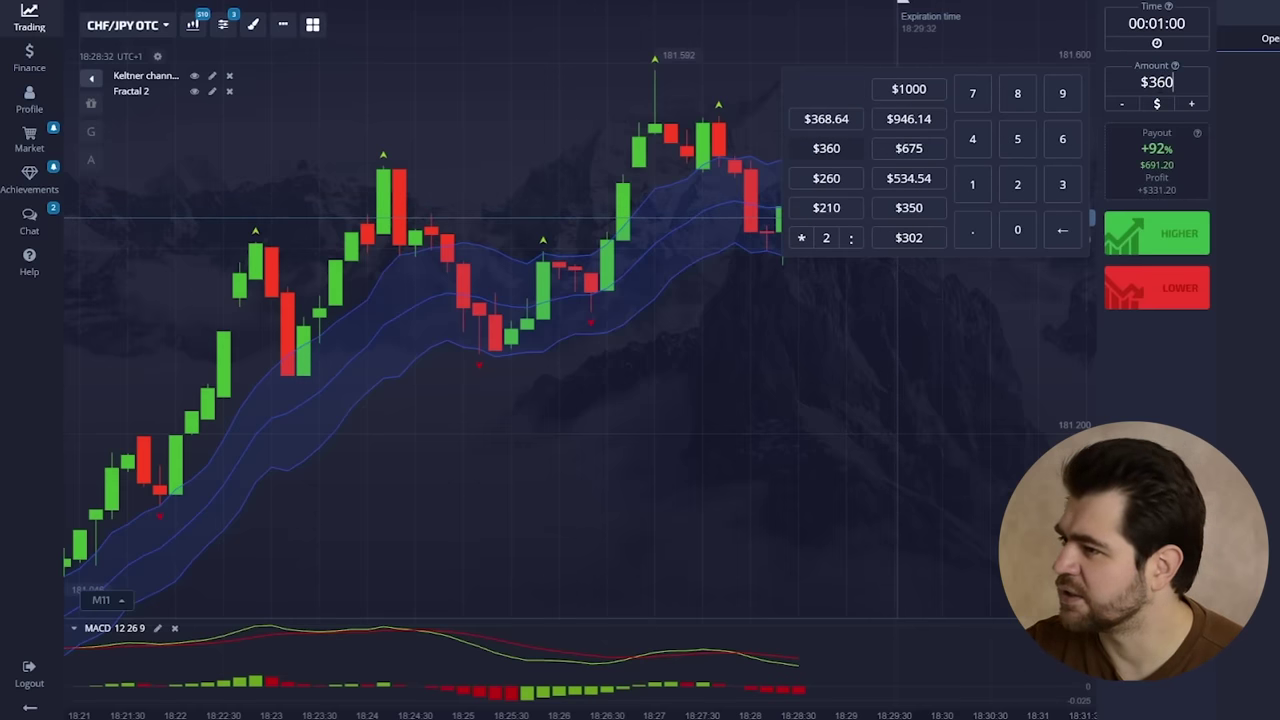
pyautogui.press('Escape')
# Check the EUR/CHF OTC chart for an entry and switch the asset to AED/CNY OTC.
pyautogui.click(125, 25)
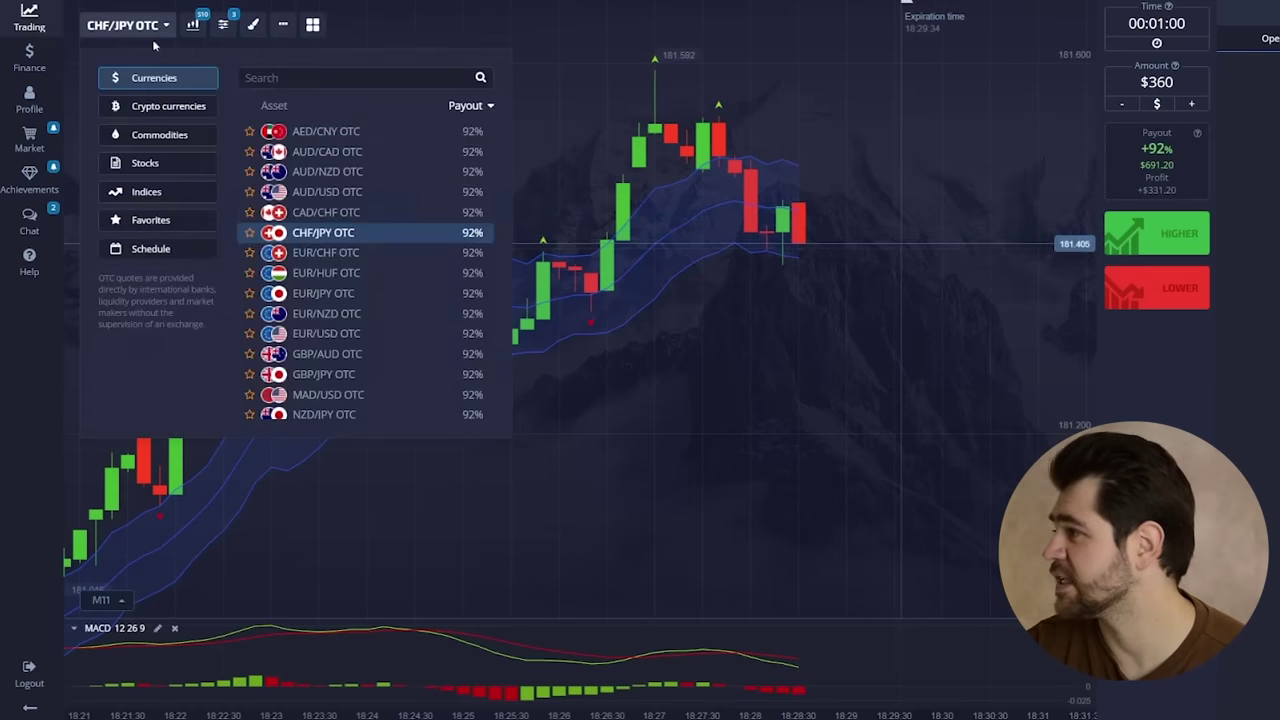
pyautogui.click(408, 251)
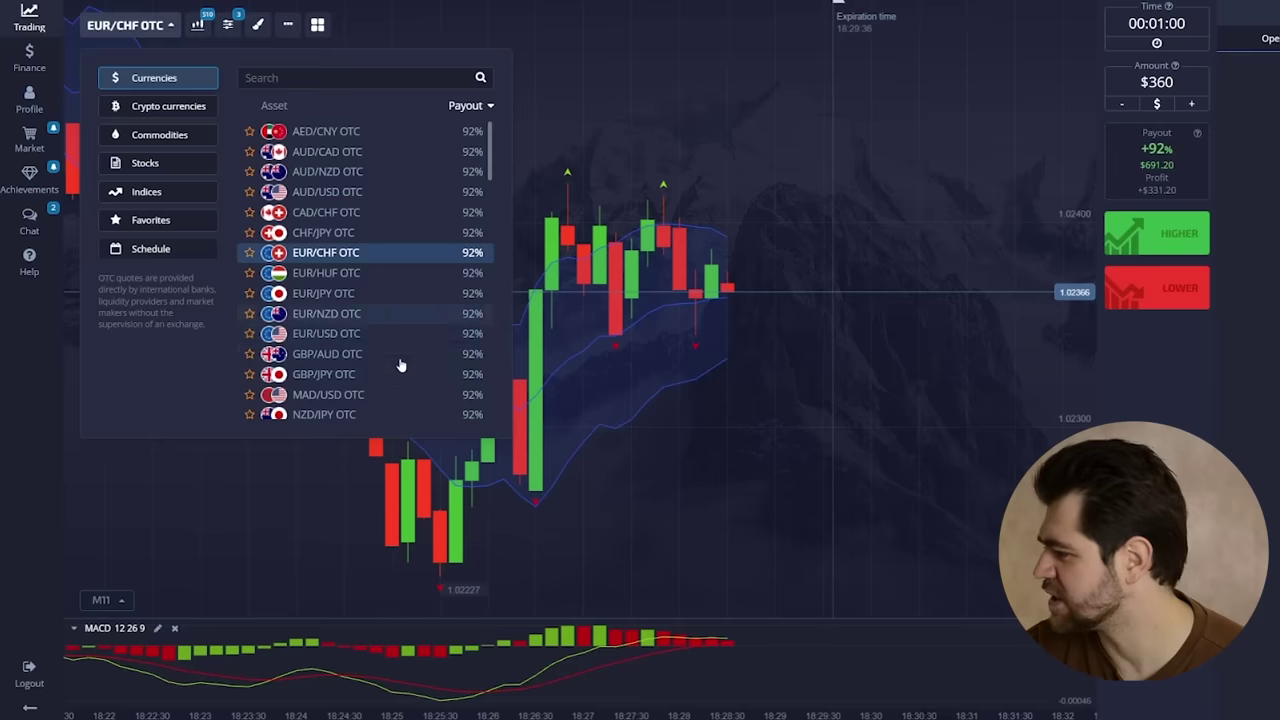
pyautogui.click(328, 272)
pyautogui.click(337, 131)
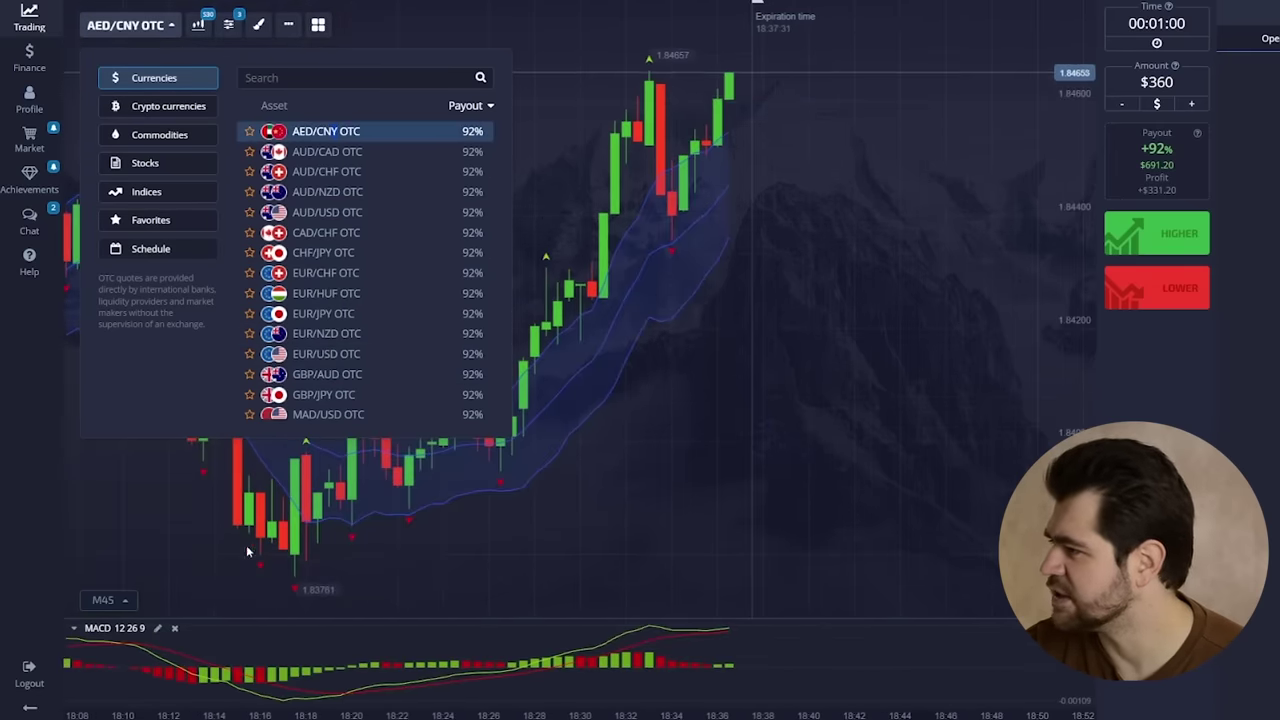
pyautogui.click(248, 551)
# Widen the AED/CNY OTC chart's visible span to H2 and open a $360 LOWER trade with a one-minute expiration.
pyautogui.scroll(-2, 647, 395)
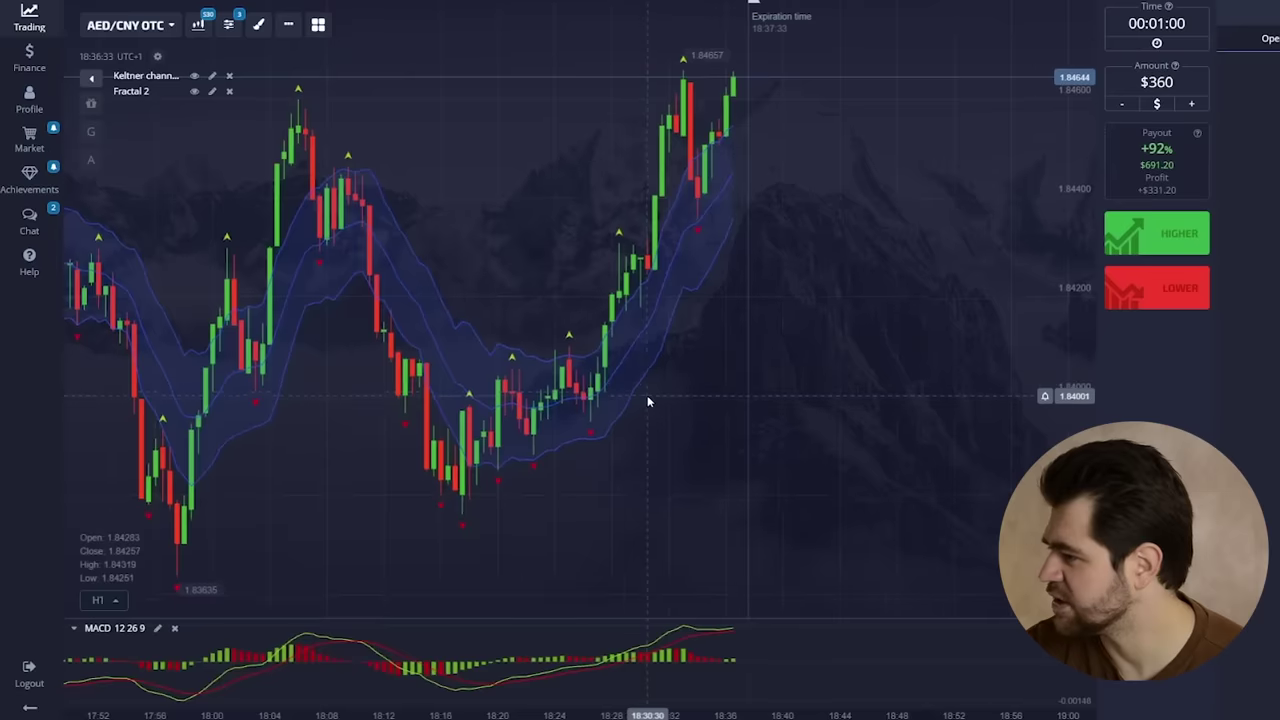
pyautogui.scroll(-2, 647, 395)
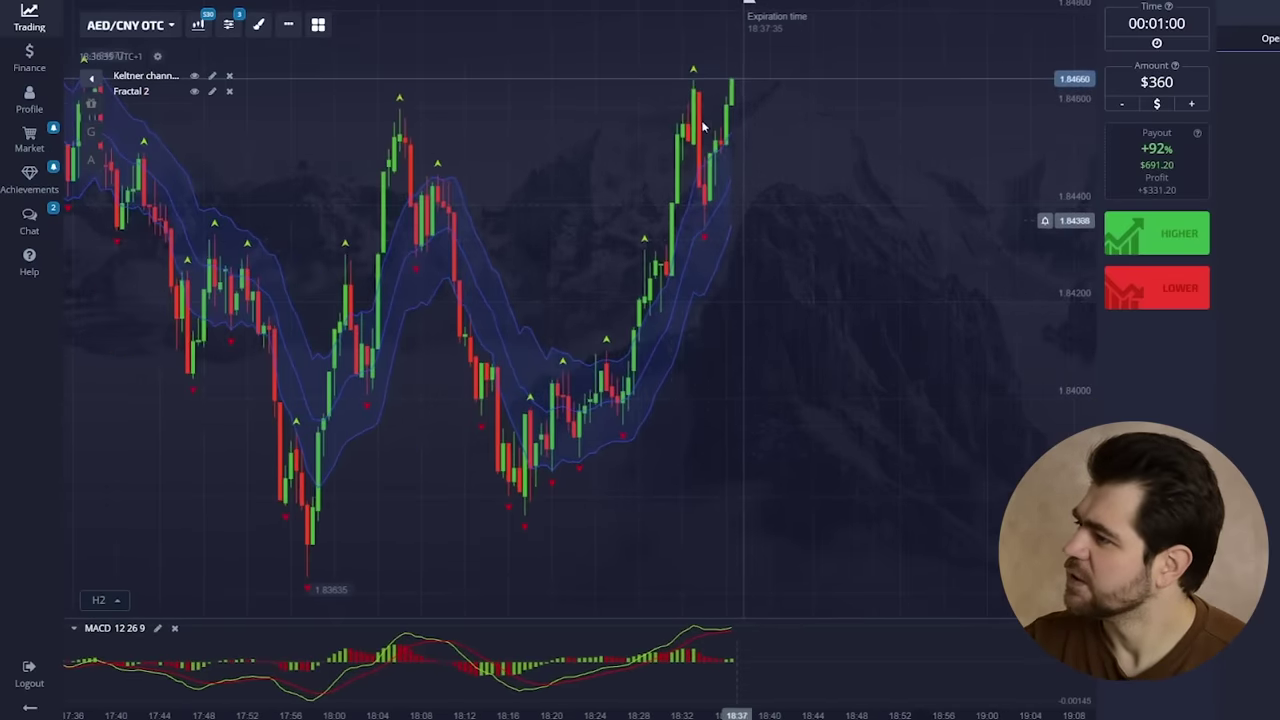
pyautogui.scroll(-1, 740, 150)
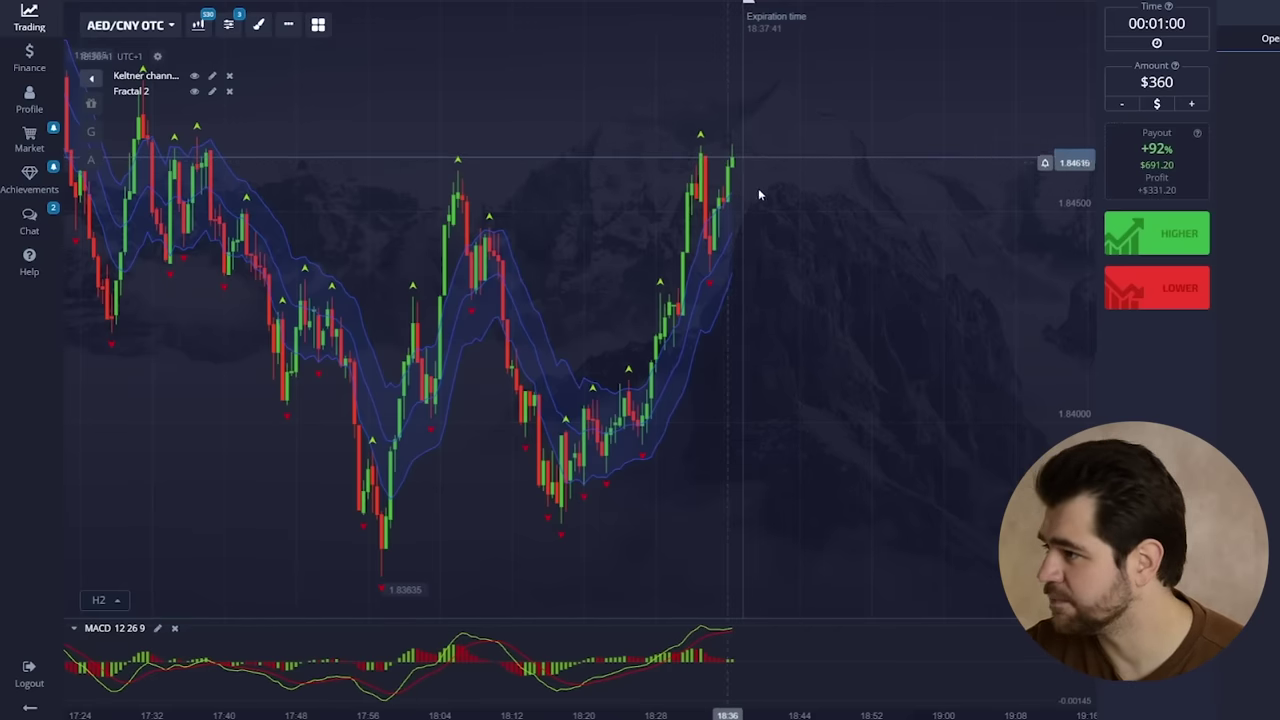
pyautogui.click(1180, 290)
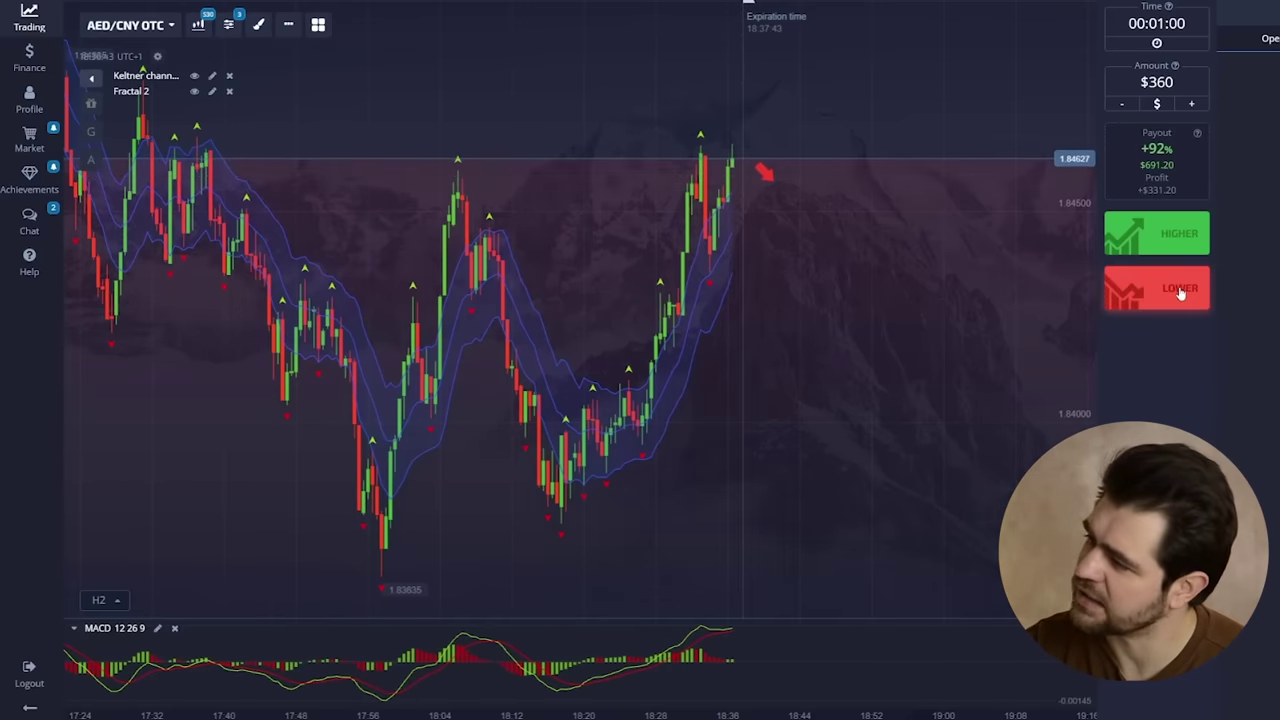
pyautogui.click(1178, 298)
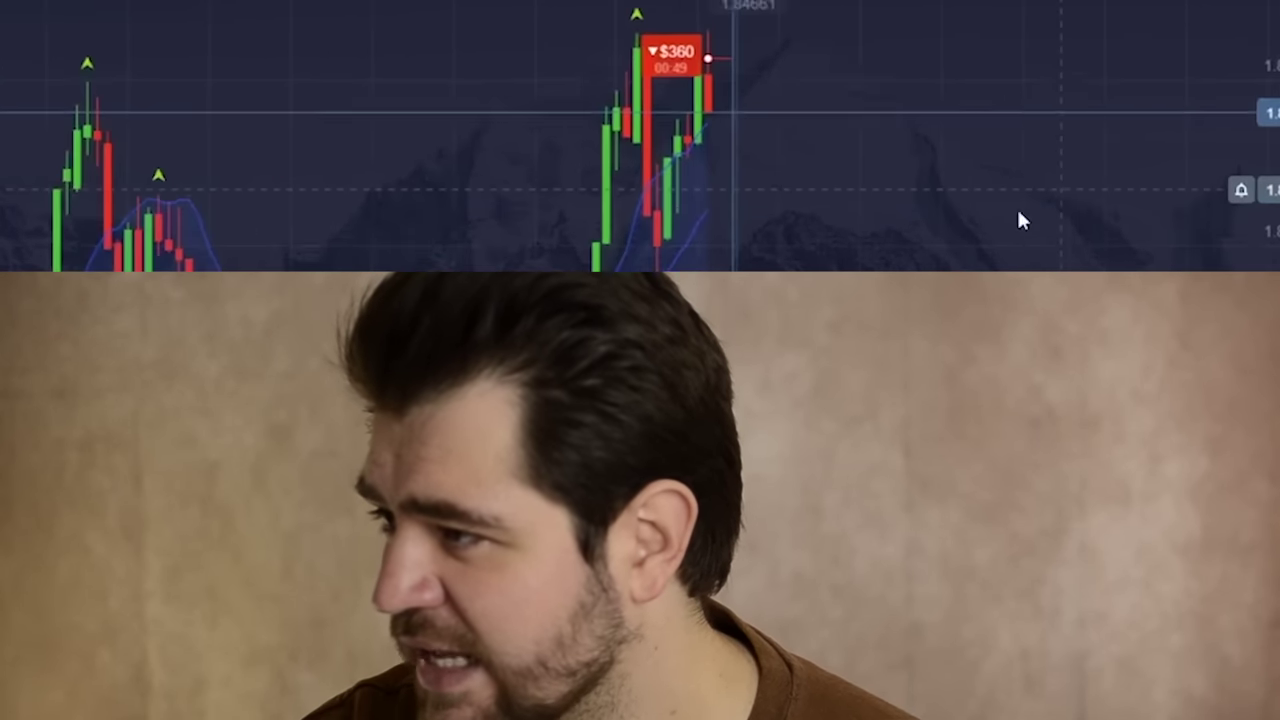
# Set the trade amount to $699.
pyautogui.scroll(2, 735, 117)
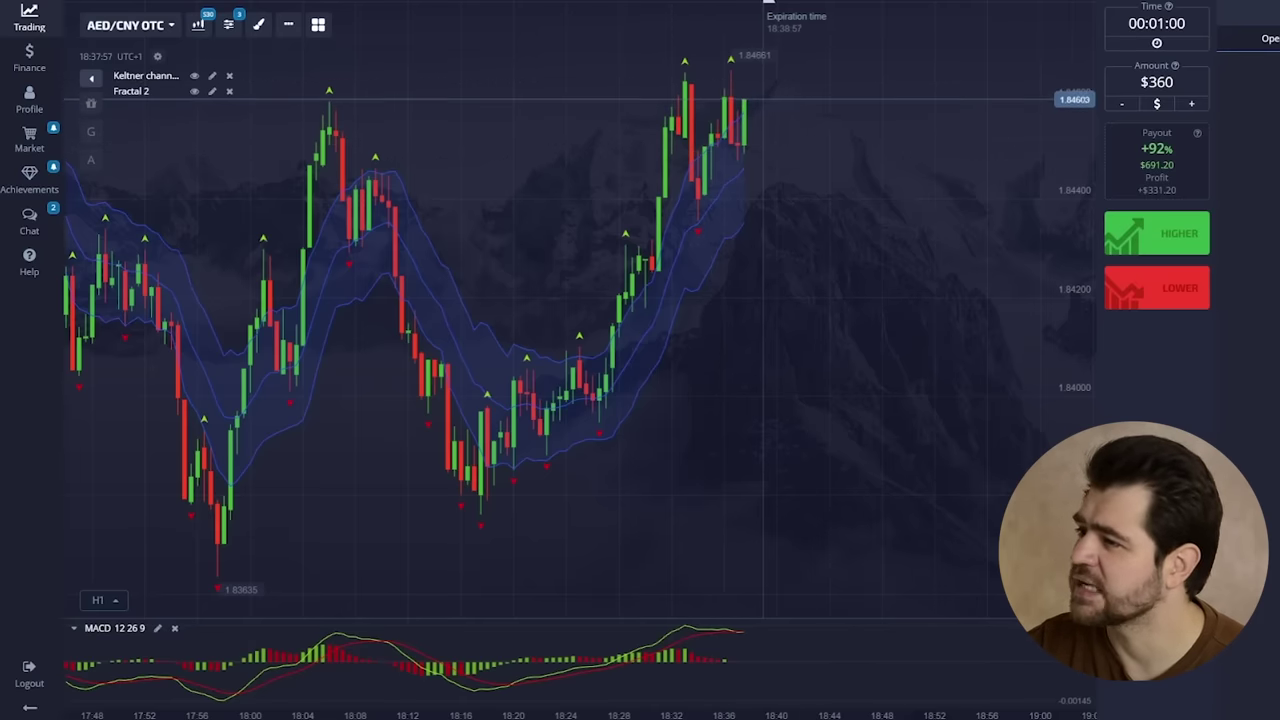
pyautogui.click(1150, 82)
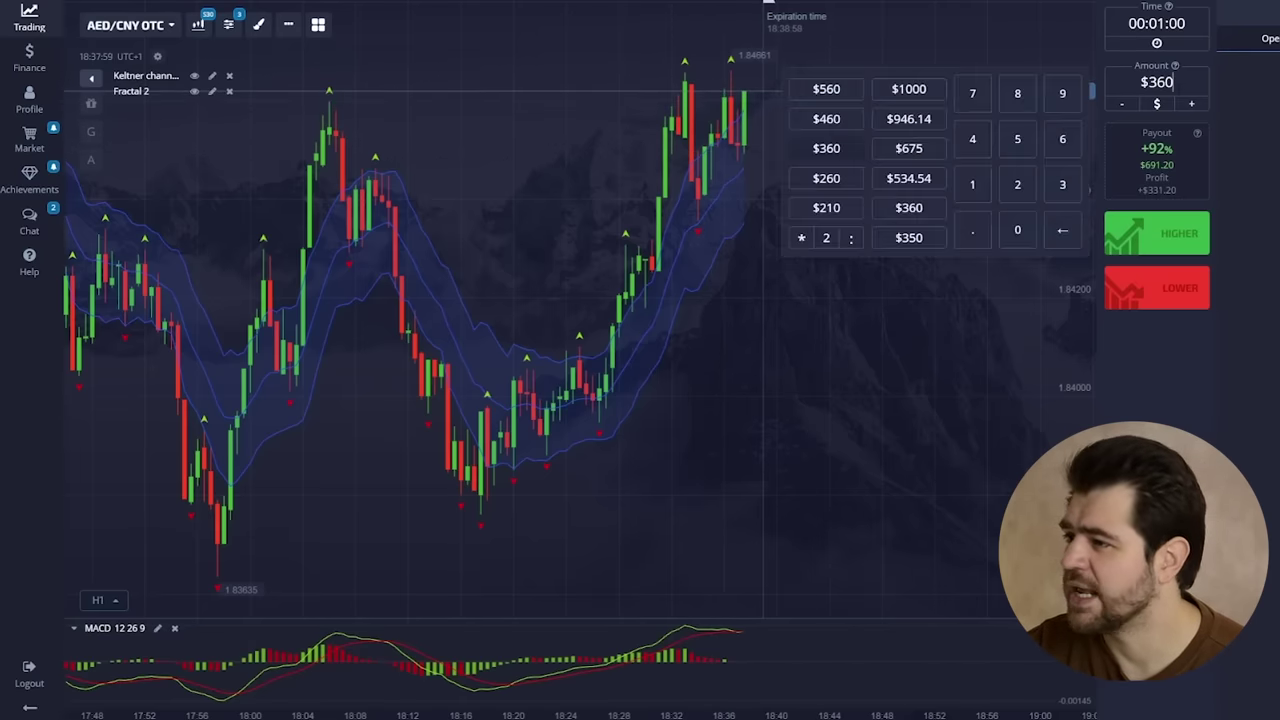
pyautogui.click(1150, 82)
pyautogui.click(1150, 82)
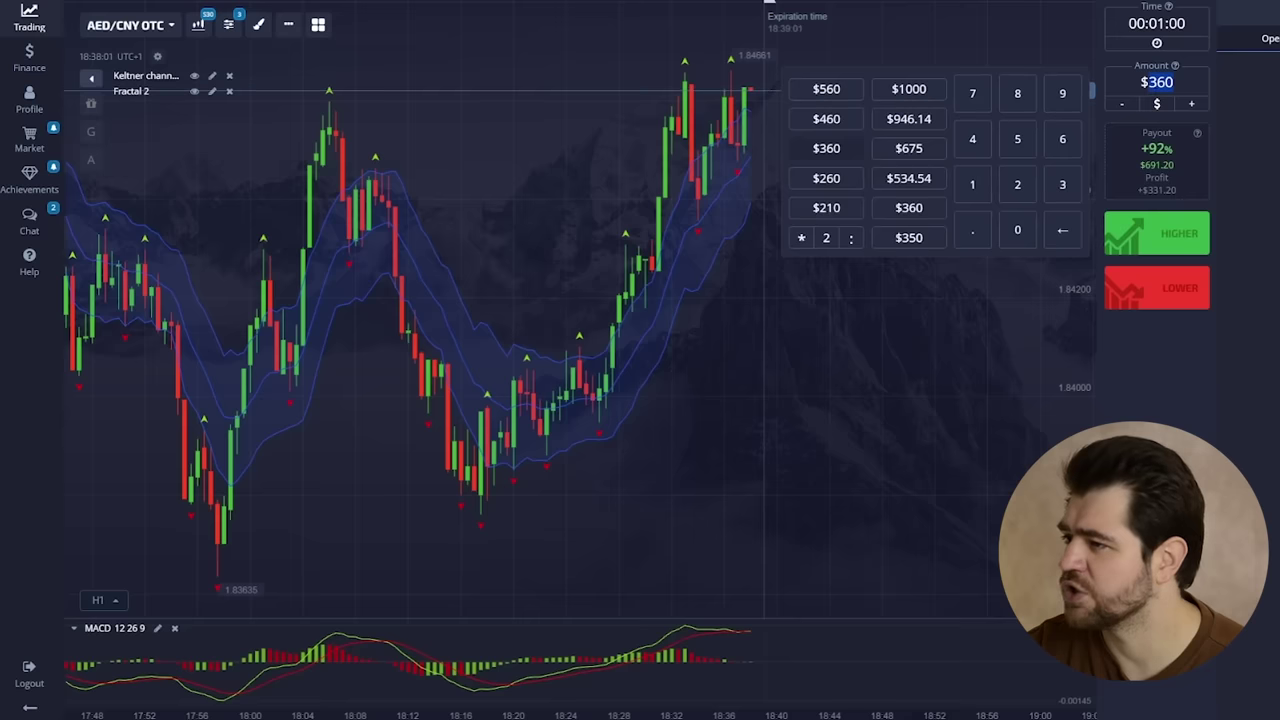
pyautogui.write('699')
pyautogui.press('Return')
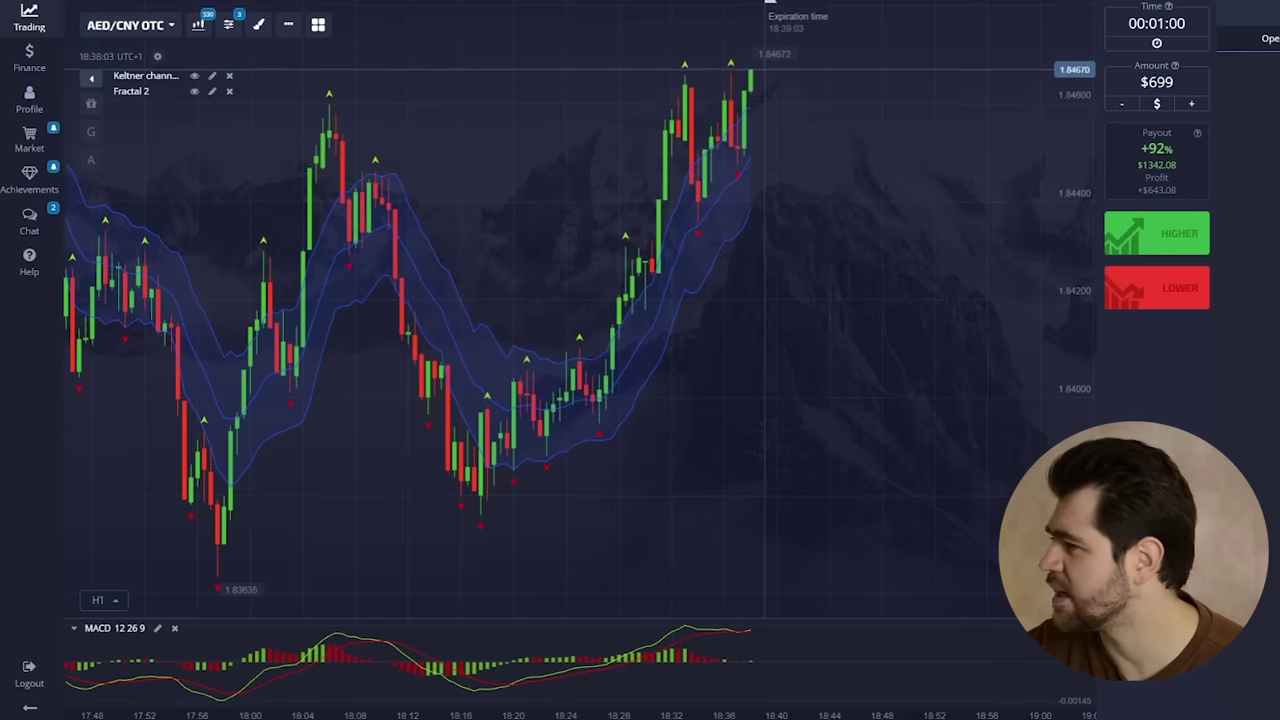
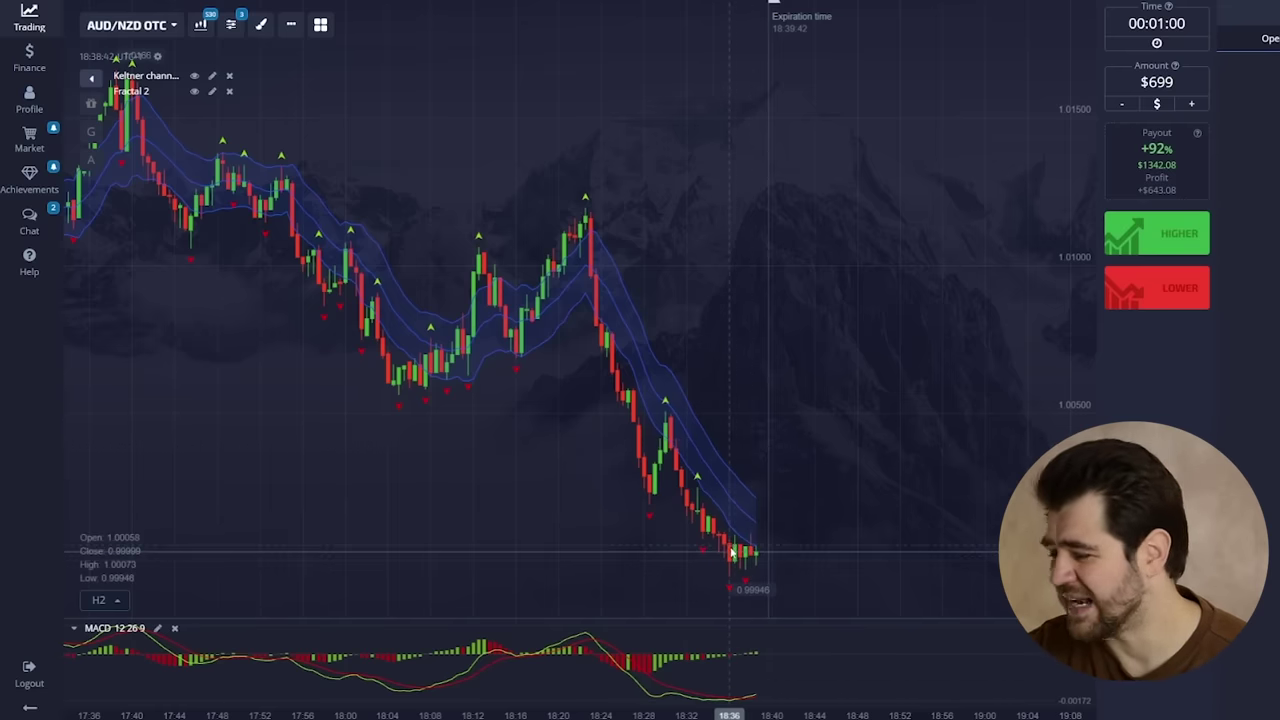
# Review the AUD/NZD OTC price history and open a $699 HIGHER trade with a one-minute expiration.
pyautogui.scroll(5, 737, 552)
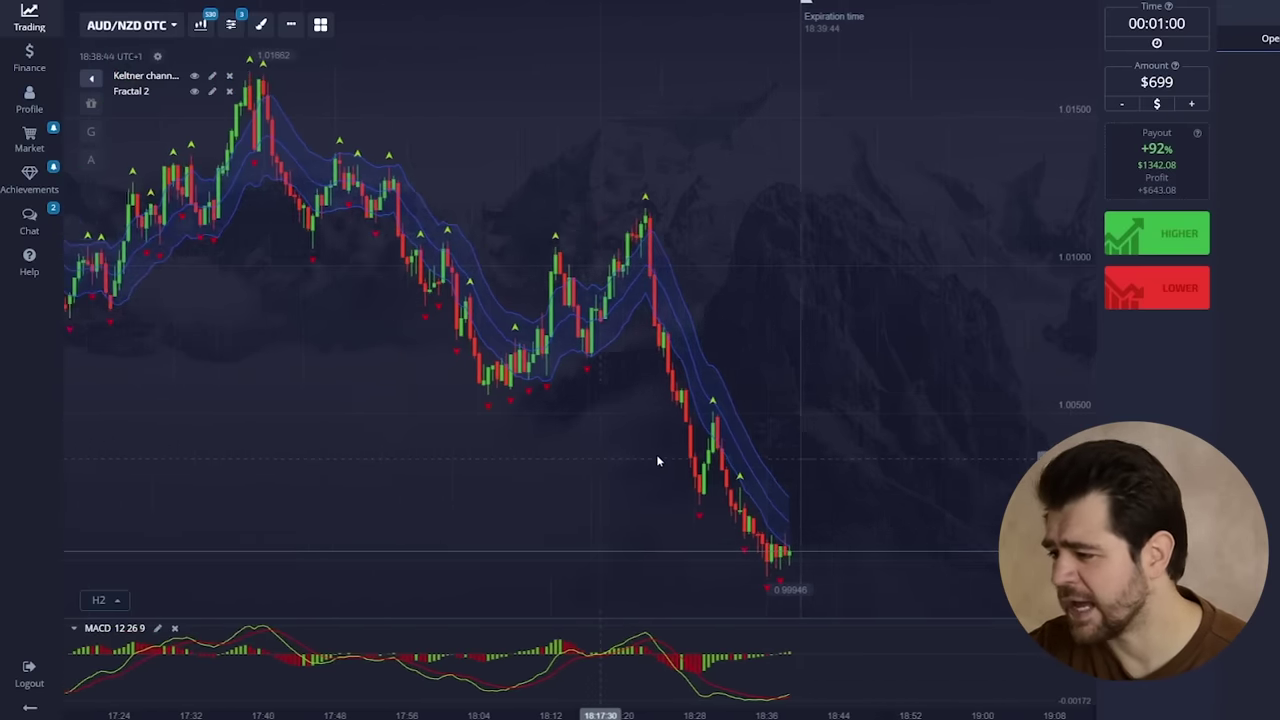
pyautogui.scroll(8, 797, 419)
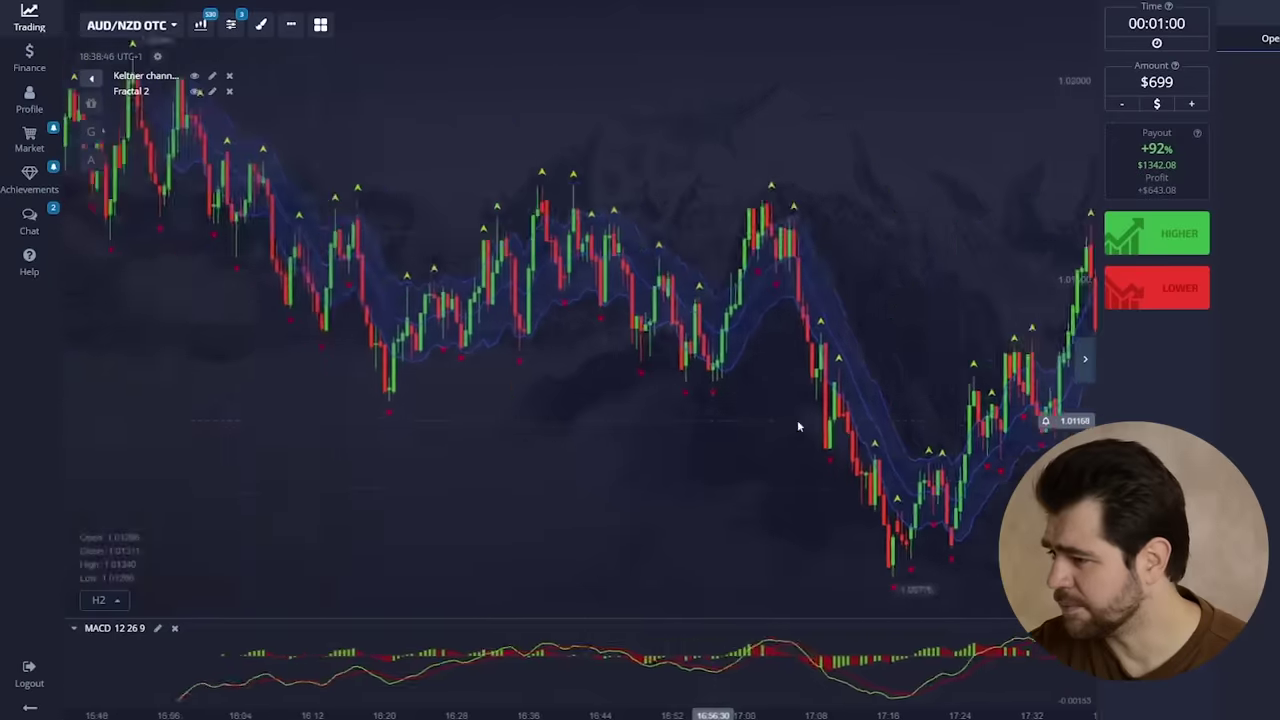
pyautogui.scroll(-12, 961, 423)
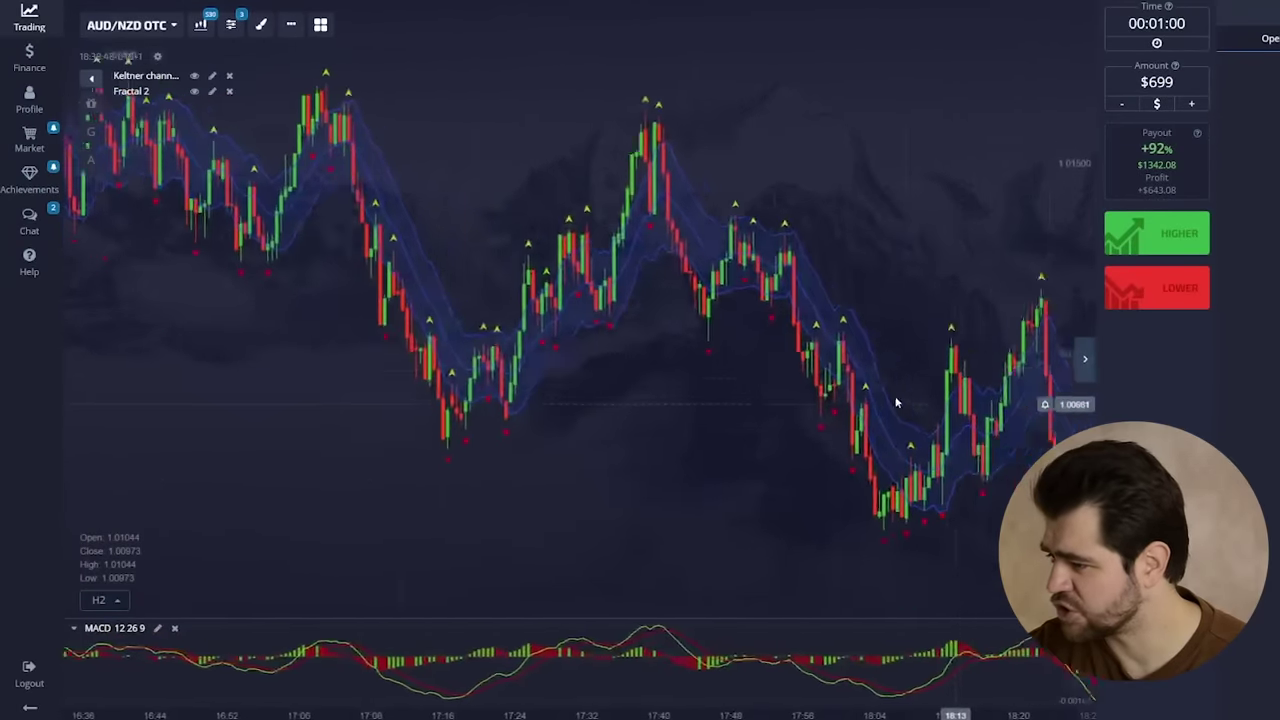
pyautogui.scroll(6, 768, 525)
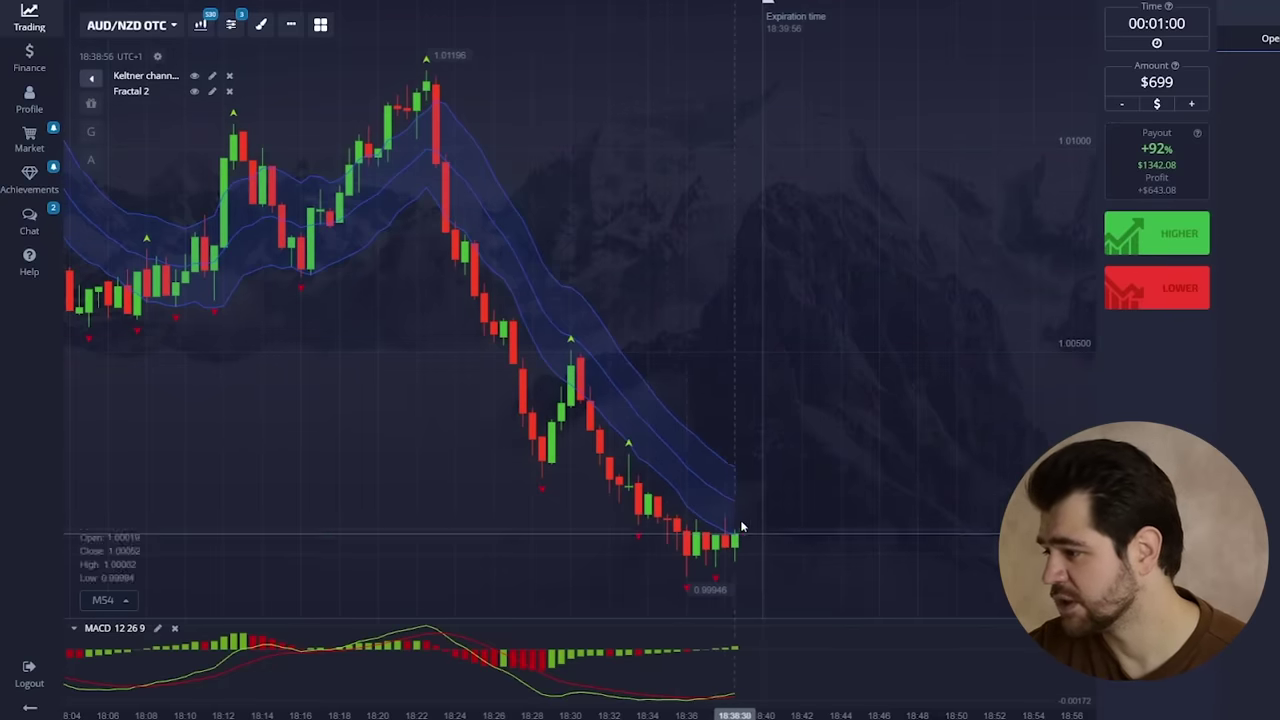
pyautogui.click(1172, 236)
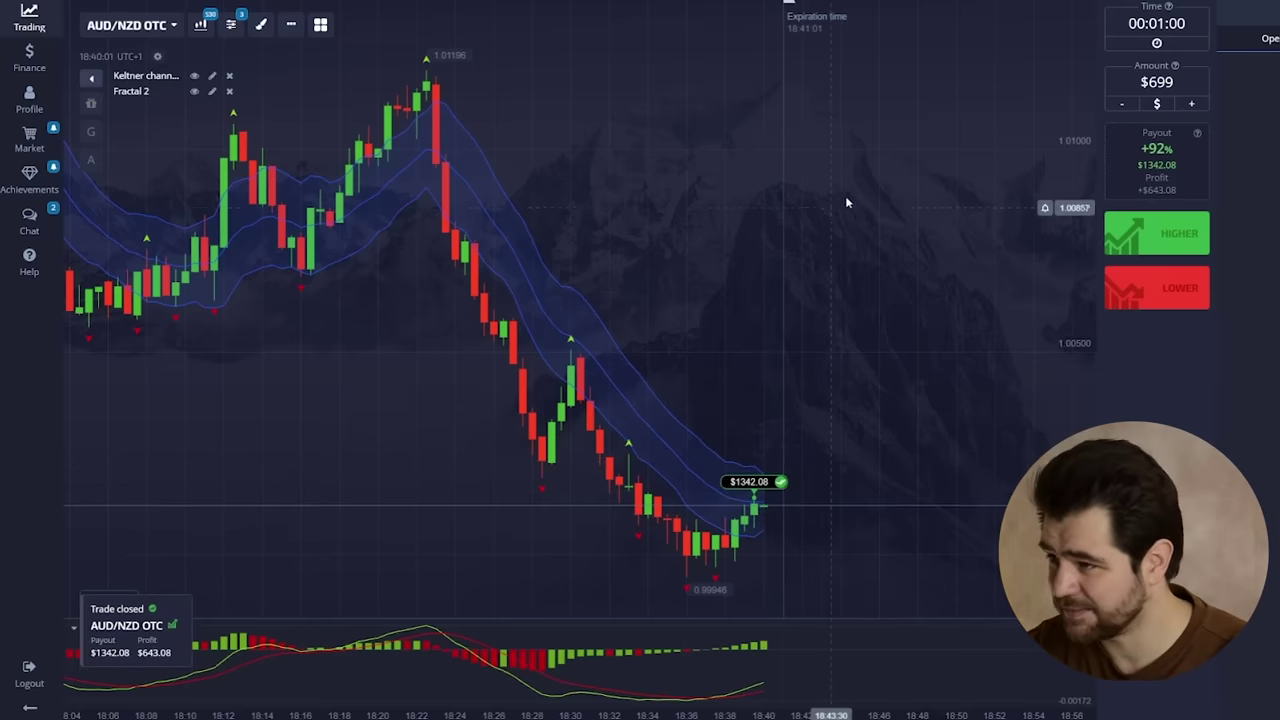
# Set the trade amount to $1000.
pyautogui.click(1160, 83)
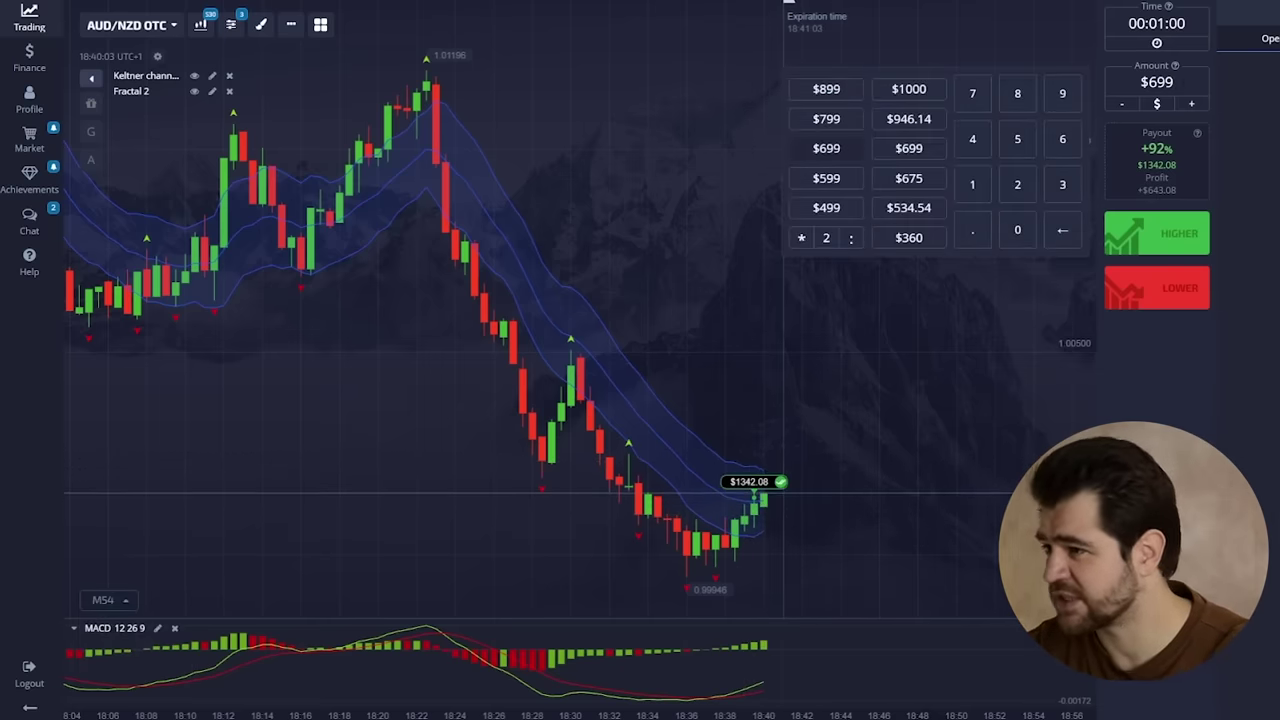
pyautogui.click(789, 3)
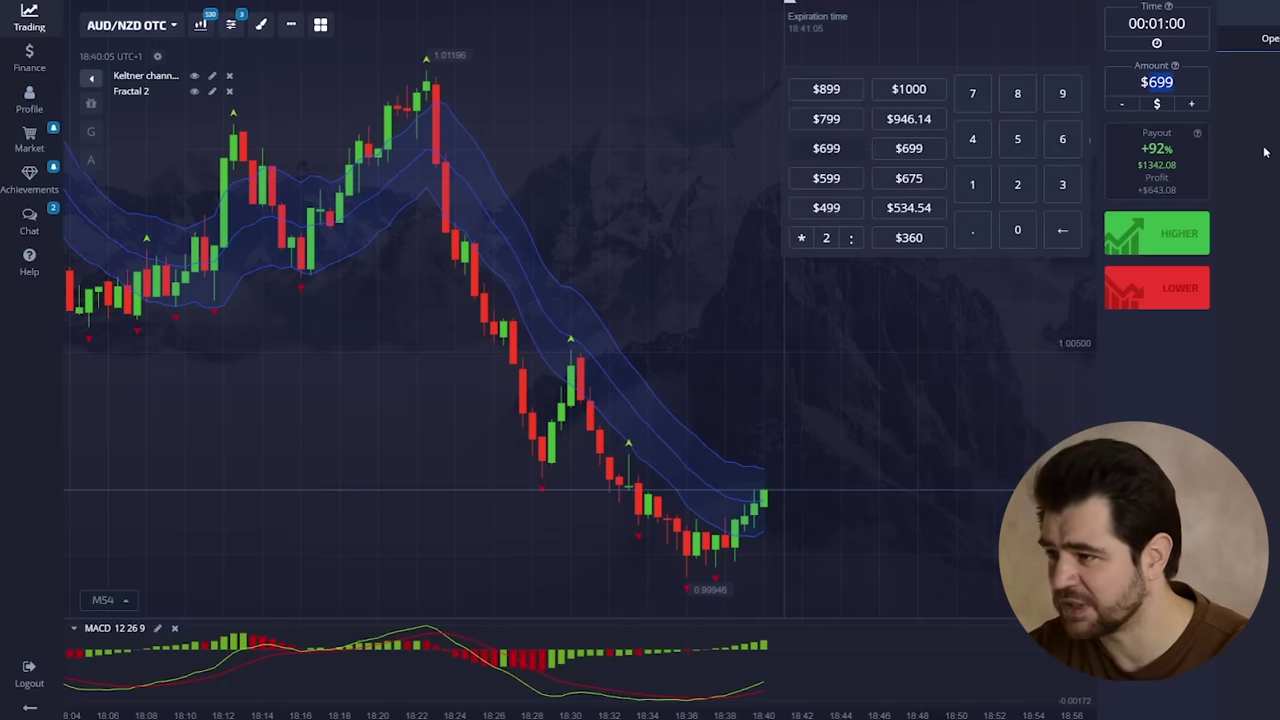
pyautogui.write('1000')
pyautogui.click(790, 2)
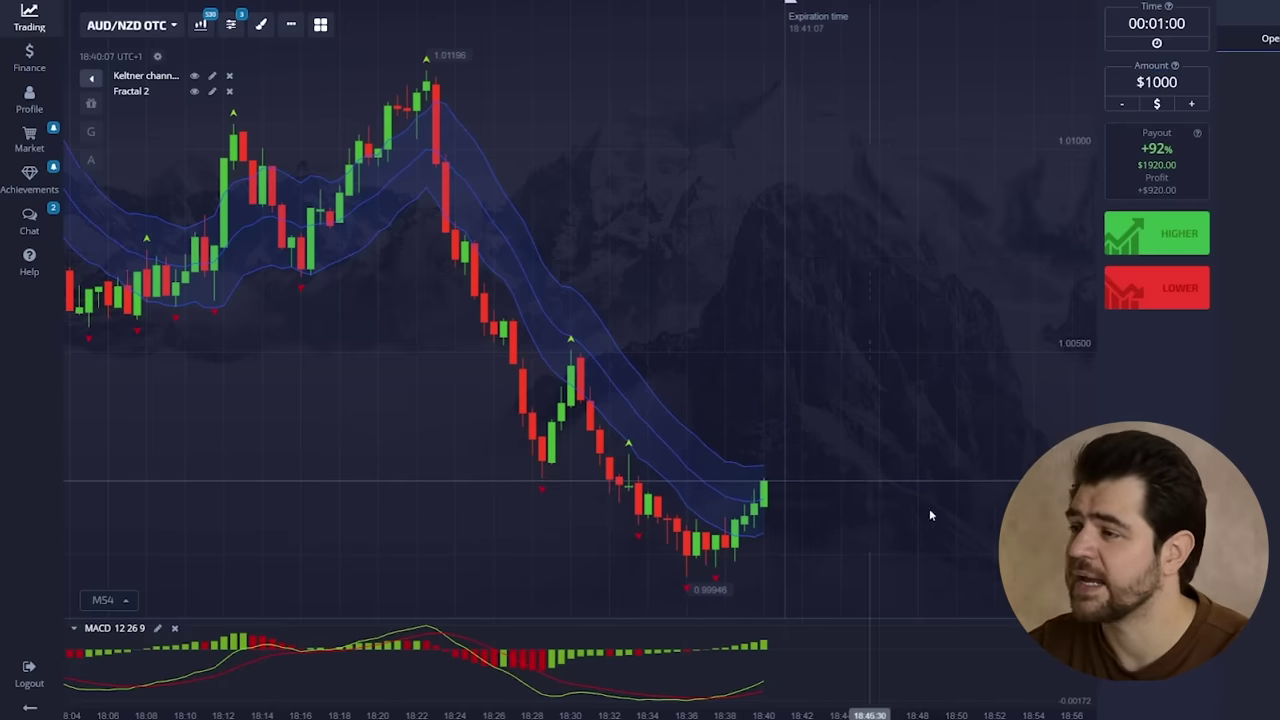
# Check the EUR/USD OTC chart, then switch to GBP/JPY OTC and open a $1000 LOWER trade with a one-minute expiration.
pyautogui.scroll(-2, 705, 420)
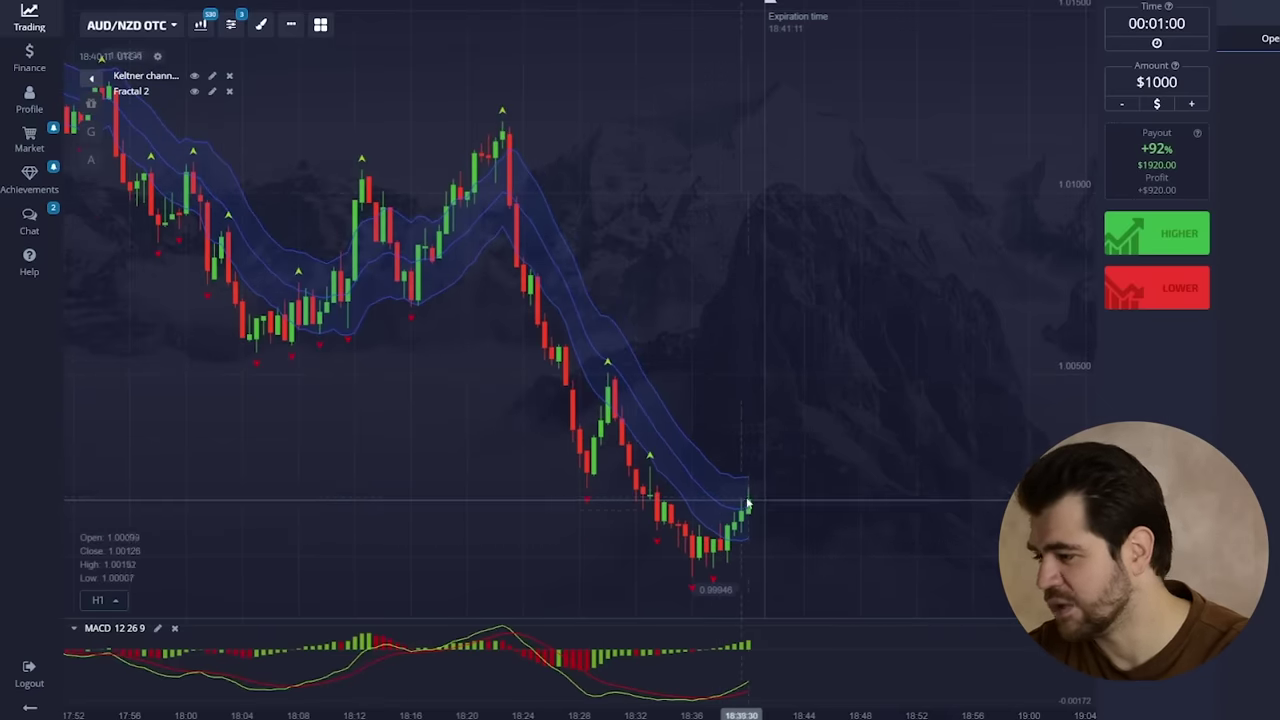
pyautogui.click(140, 26)
pyautogui.scroll(-1, 387, 268)
pyautogui.click(391, 300)
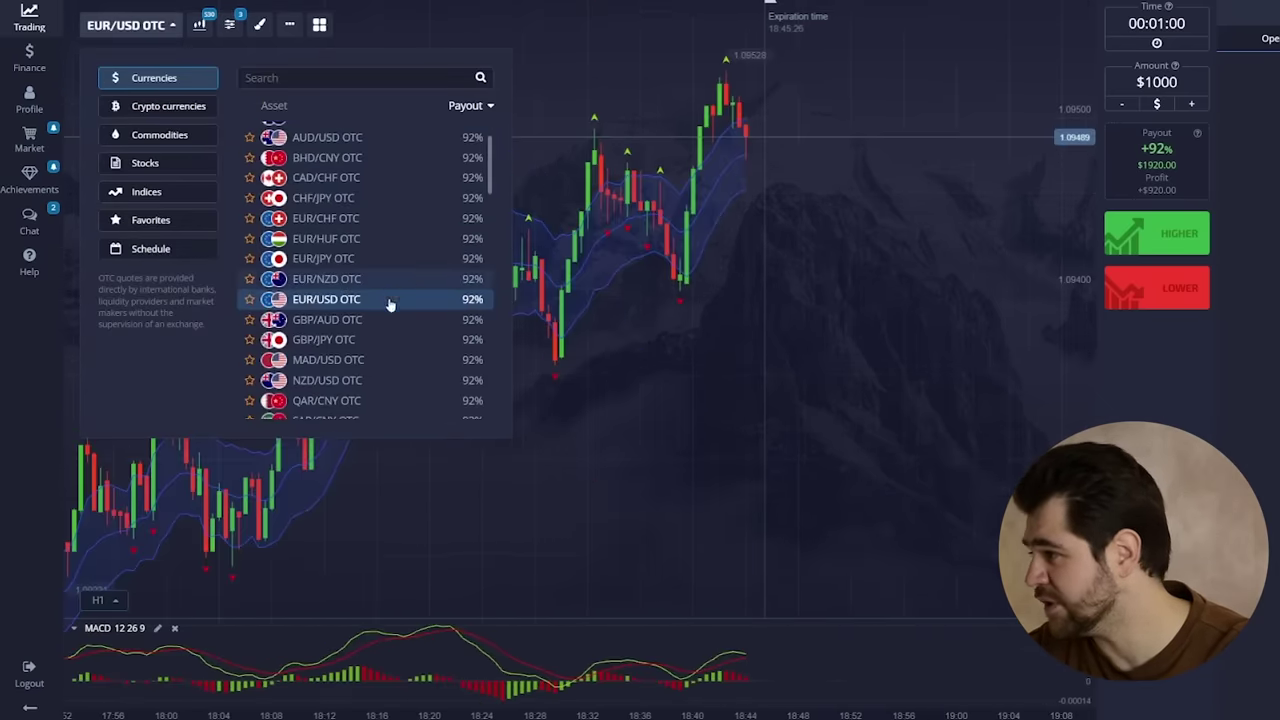
pyautogui.click(403, 330)
pyautogui.click(806, 268)
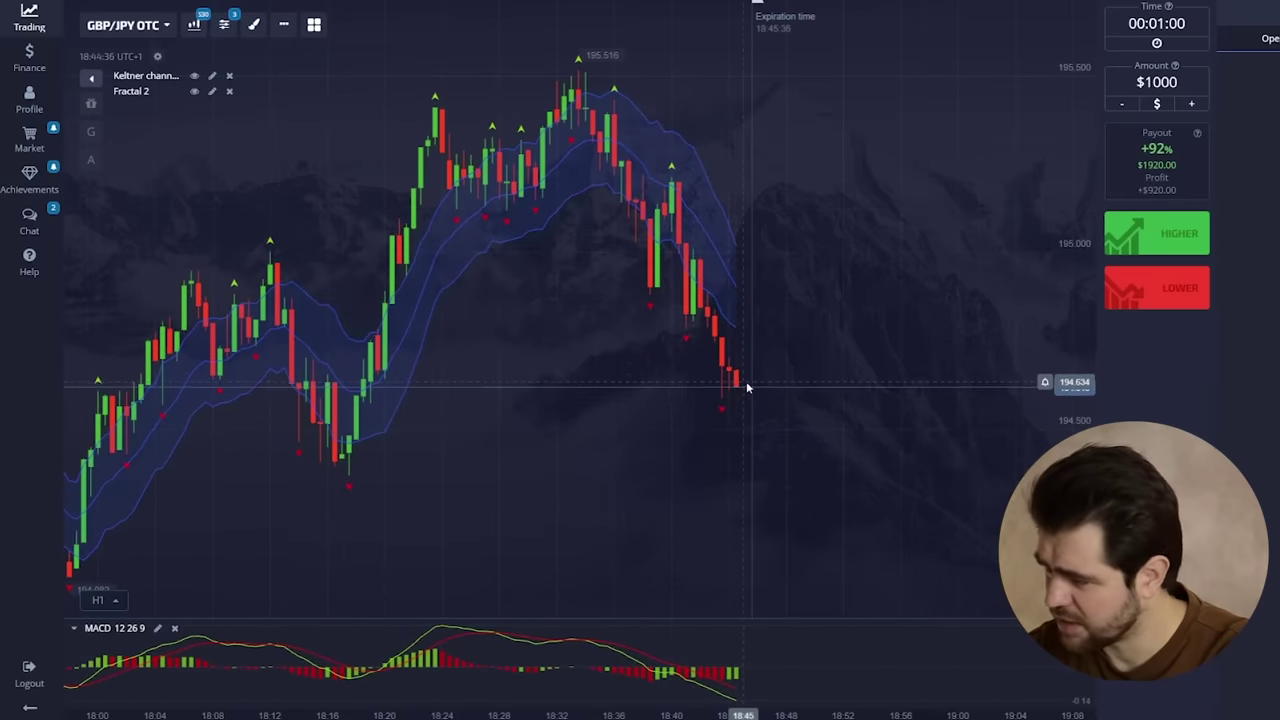
pyautogui.click(1178, 306)
pyautogui.click(1178, 303)
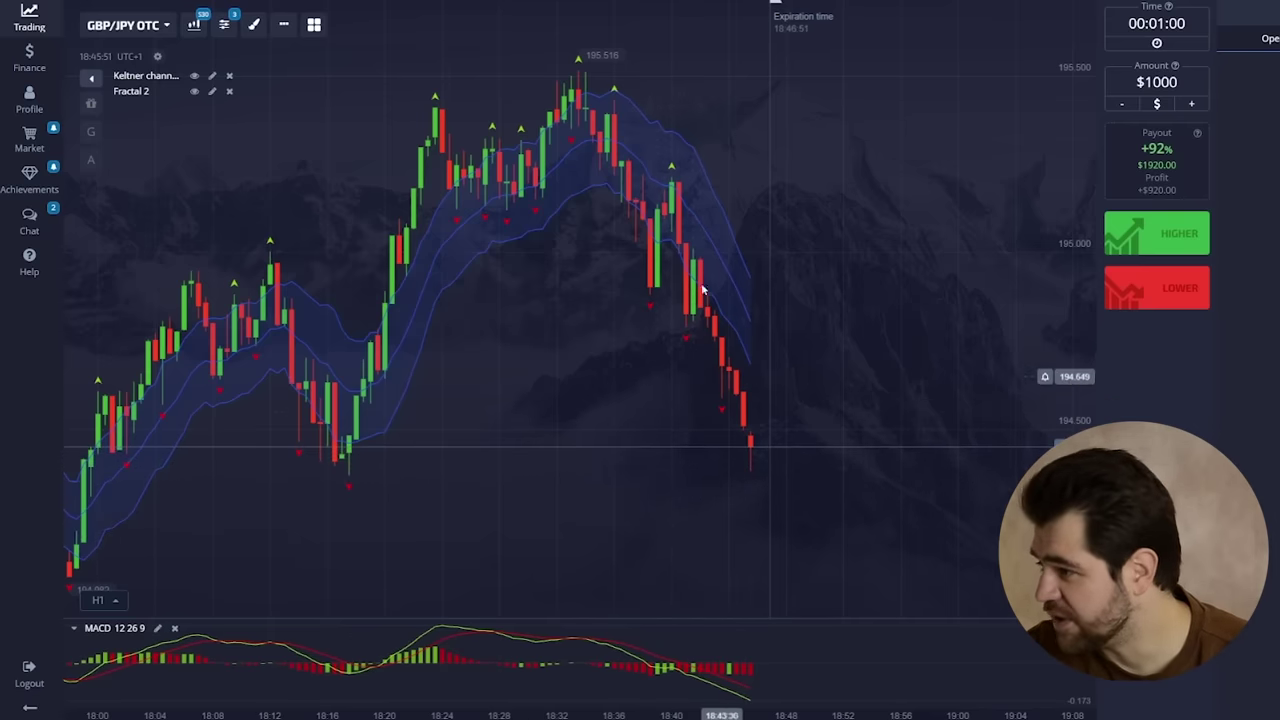
# Switch the asset to EUR/JPY OTC and widen the chart's visible time span to H2.
pyautogui.click(123, 24)
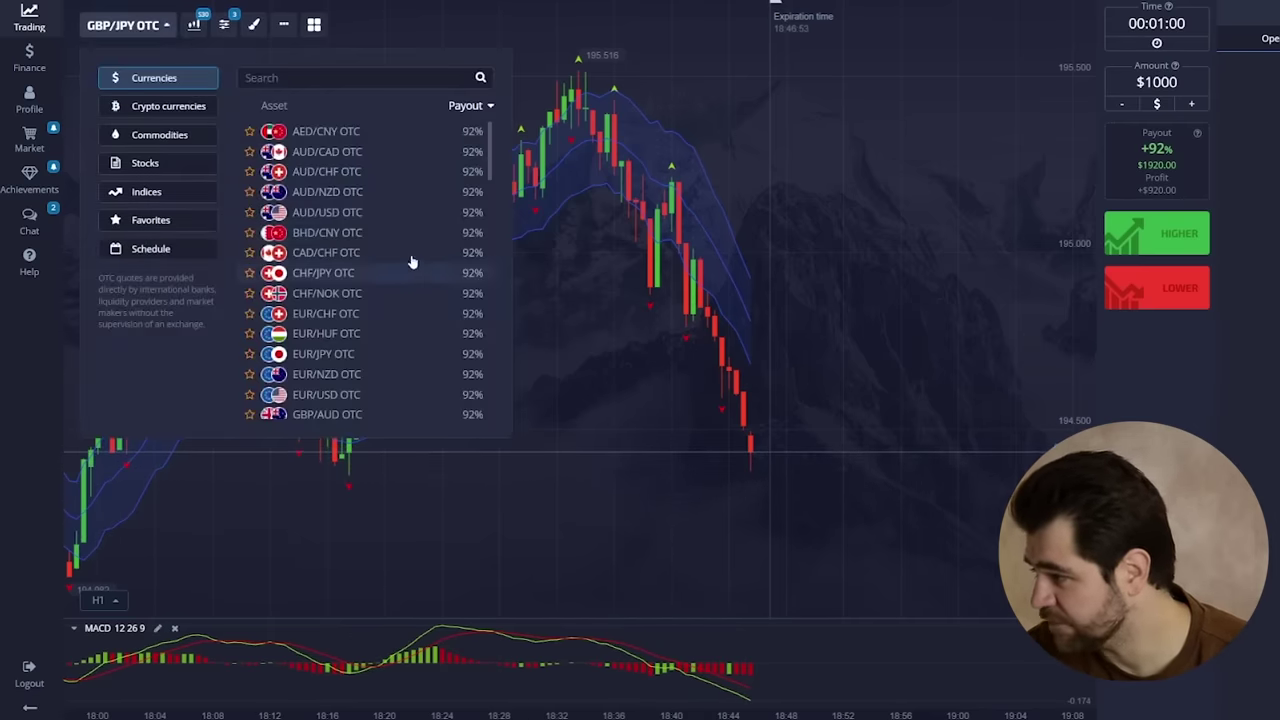
pyautogui.click(412, 263)
pyautogui.scroll(-3, 409, 331)
pyautogui.click(342, 280)
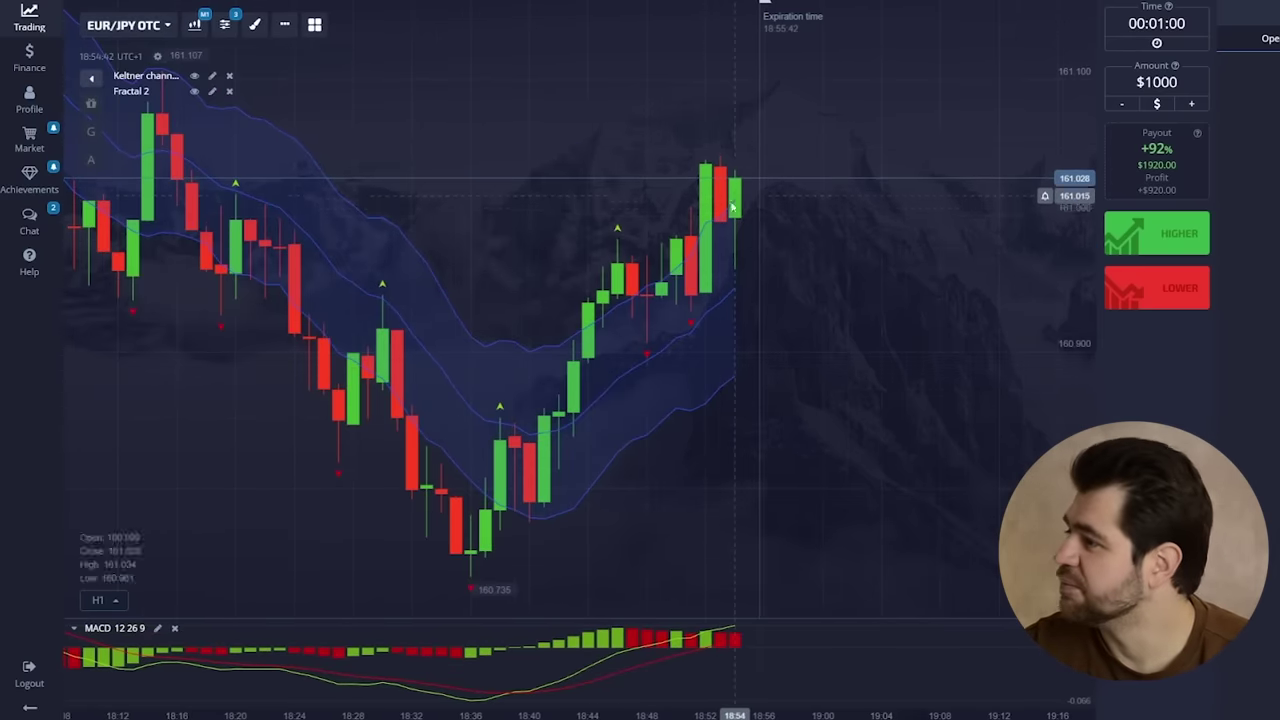
pyautogui.scroll(-2, 728, 228)
pyautogui.scroll(-3, 740, 270)
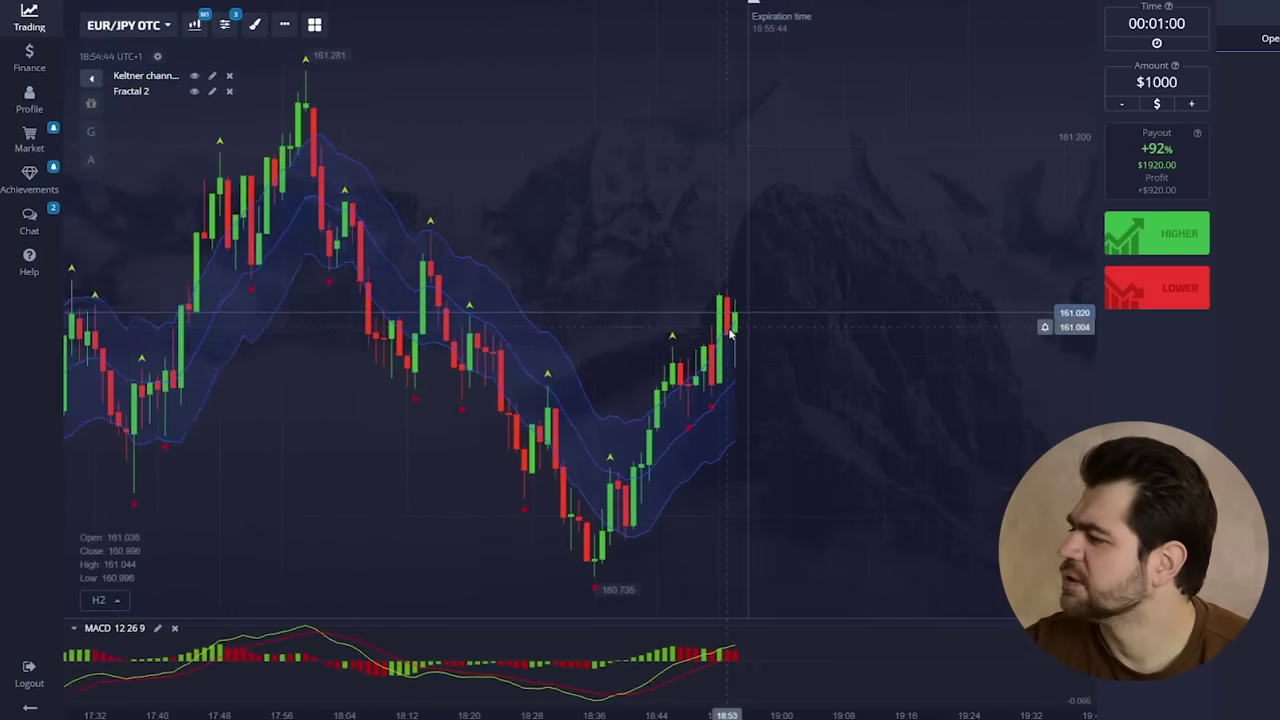
# Open two $1000 HIGHER trades on EUR/JPY OTC with one-minute expirations and narrow the chart's visible span to H1.
pyautogui.click(1136, 259)
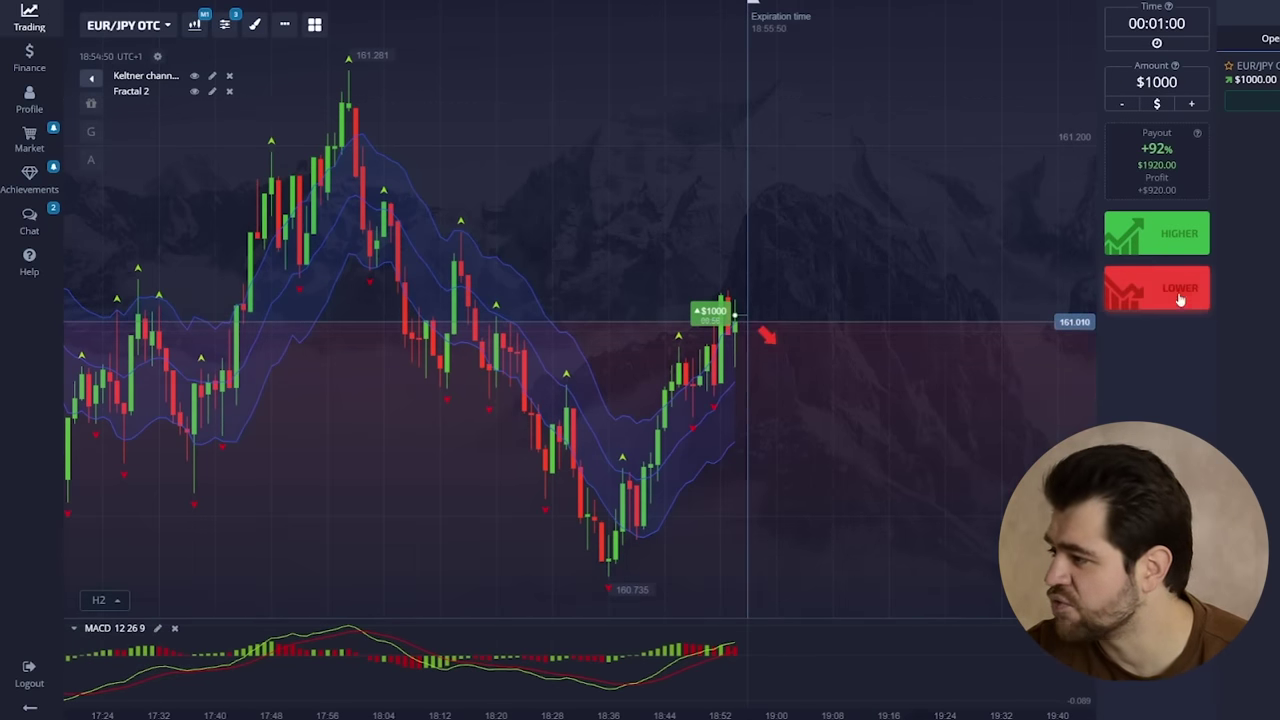
pyautogui.click(1177, 243)
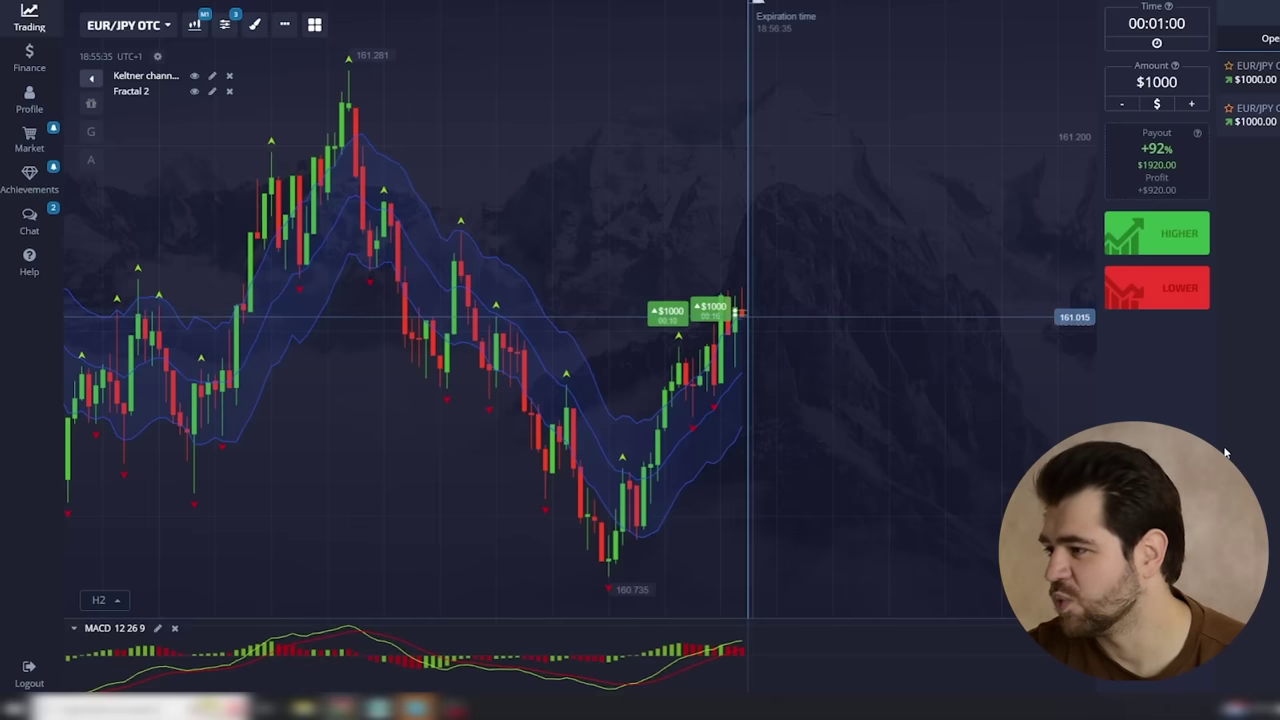
pyautogui.scroll(3, 840, 340)
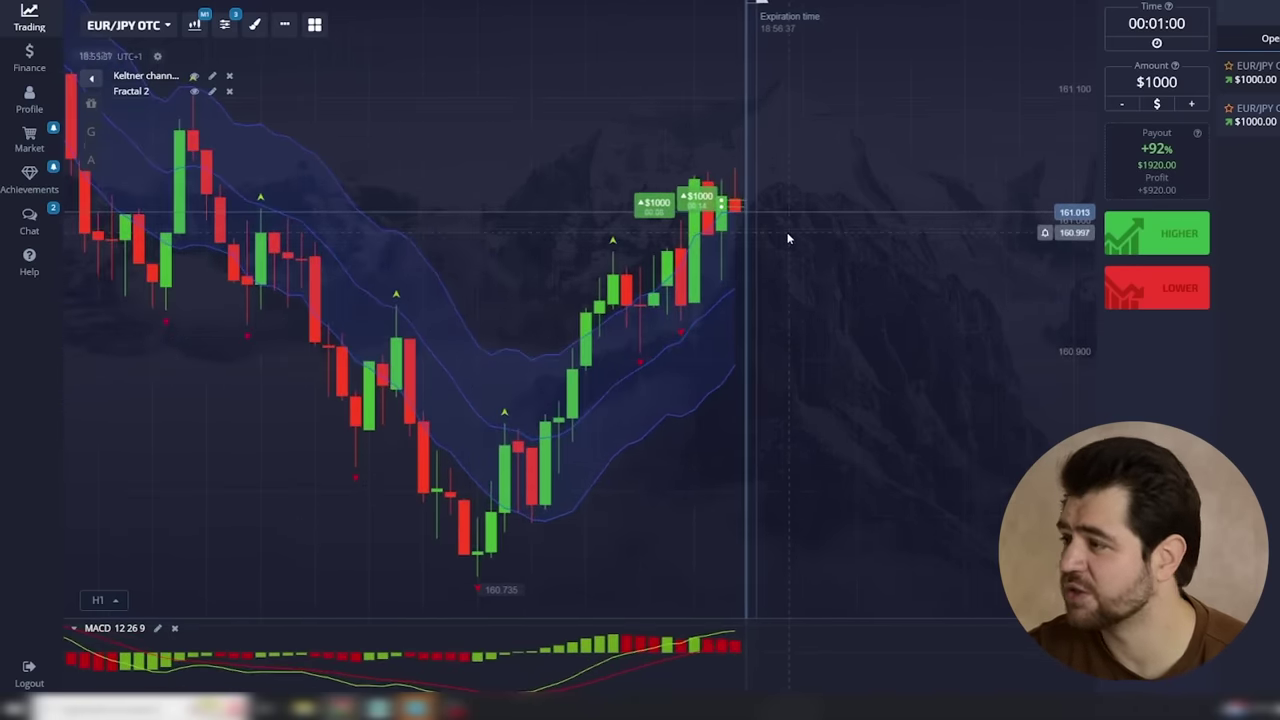